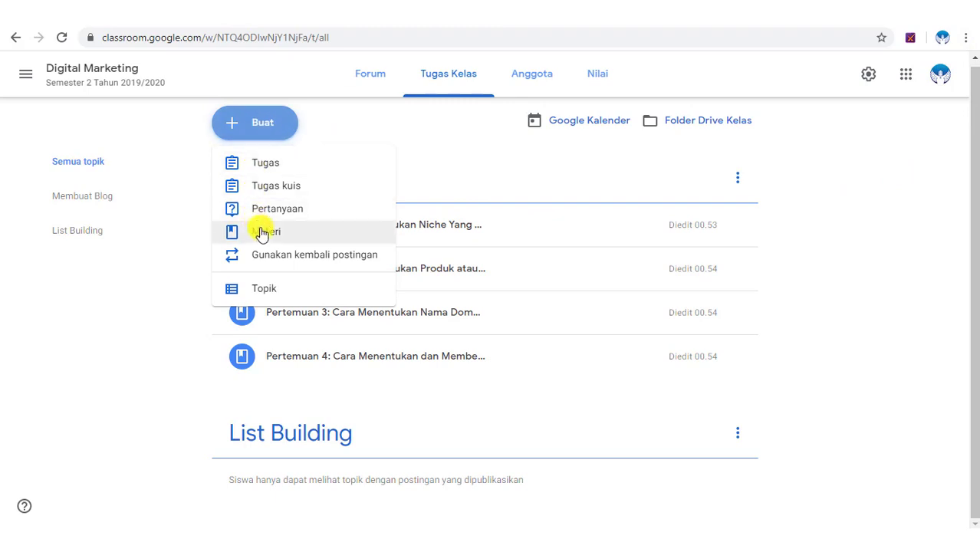
Start a new class material titled "Pertemuan 5: Cara Instal dan Setup Wordpress"
{"action": "left_click", "coordinate": [260, 228]}
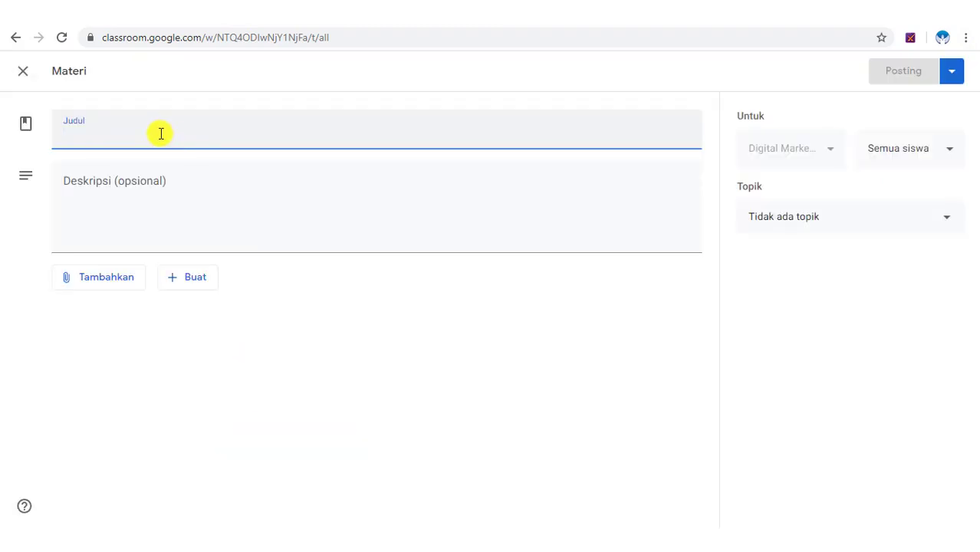
{"action": "type", "text": "Pertemuan 5: Cara Instal dan Setup Wordpress"}
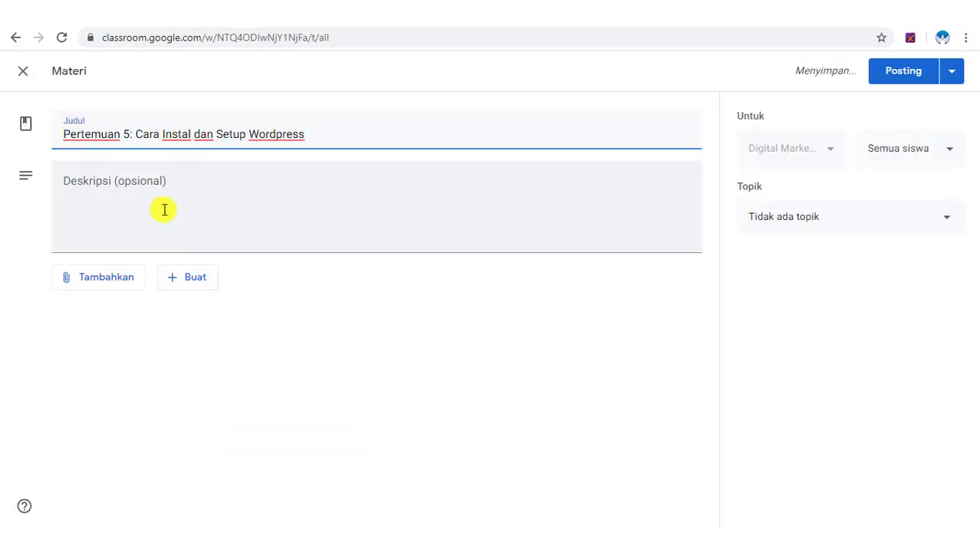
Add the description "Pada materi ini di jelaskan secara detail langkah-langkah menginstal wordpress melalui cpanel hosting dan cara melakukan setup awal setelah instalasi." and topic Membuat Blog
{"action": "left_click", "coordinate": [183, 191]}
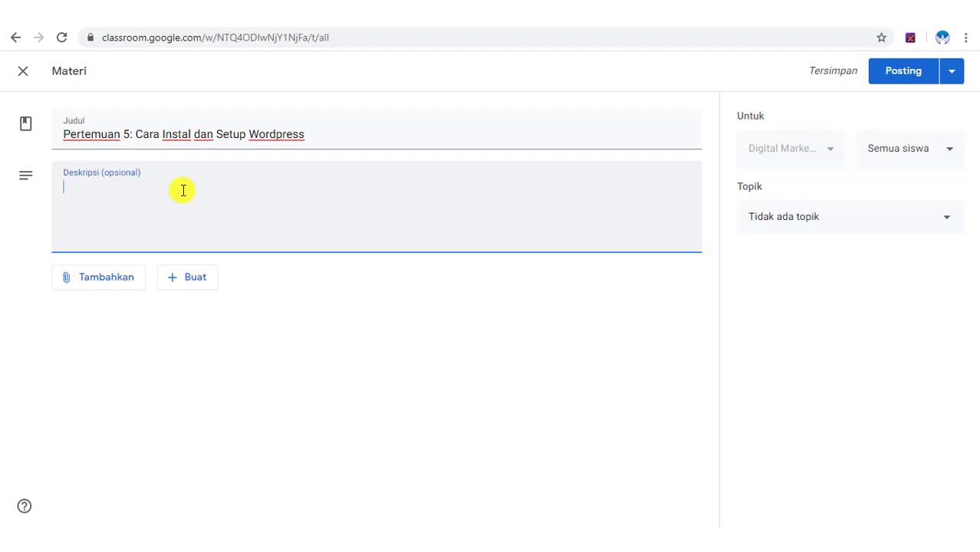
{"action": "type", "text": "Pada materi ini di jelaskan secara detail langkah-langkah menginstal wordpress melalui cpanel hosting dan cara melakukan setup awal setelah instalasi."}
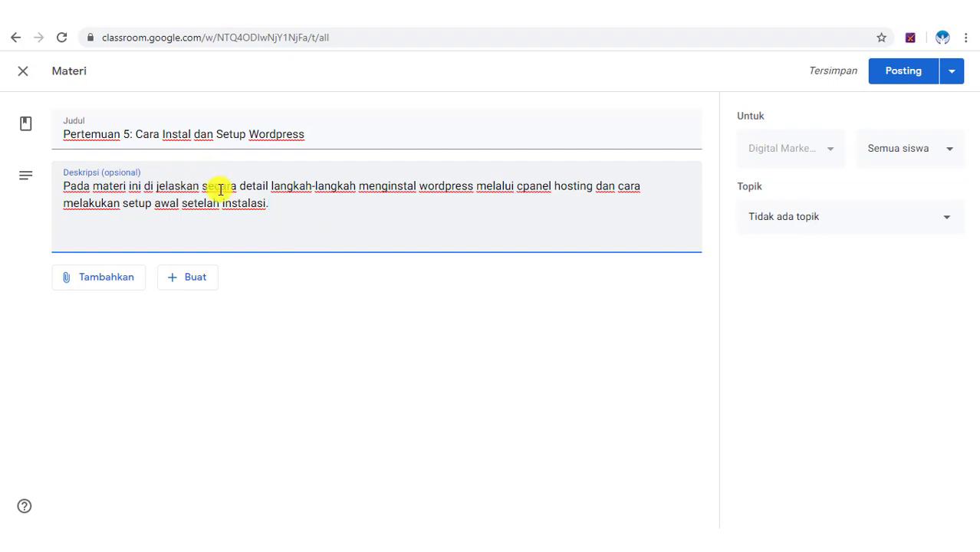
{"action": "left_click", "coordinate": [935, 219]}
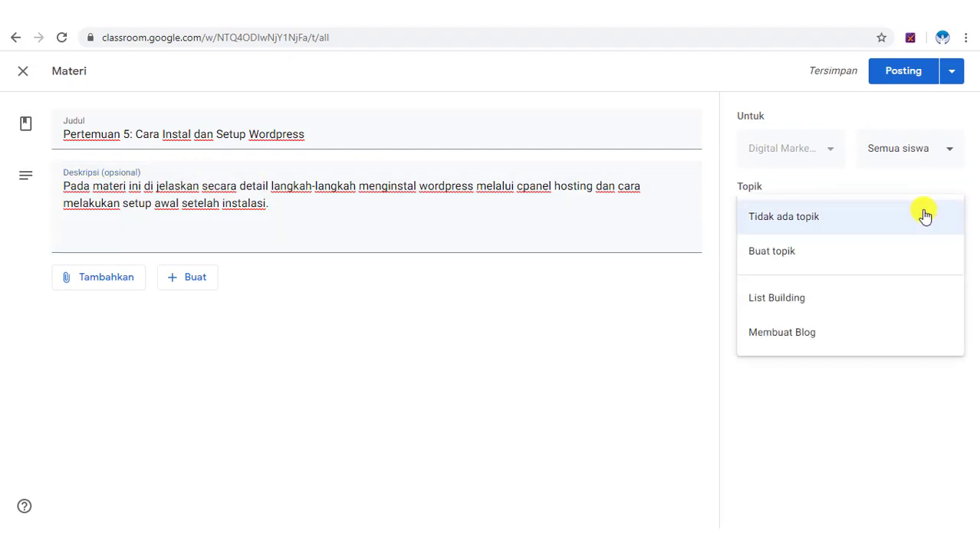
{"action": "left_click", "coordinate": [829, 334]}
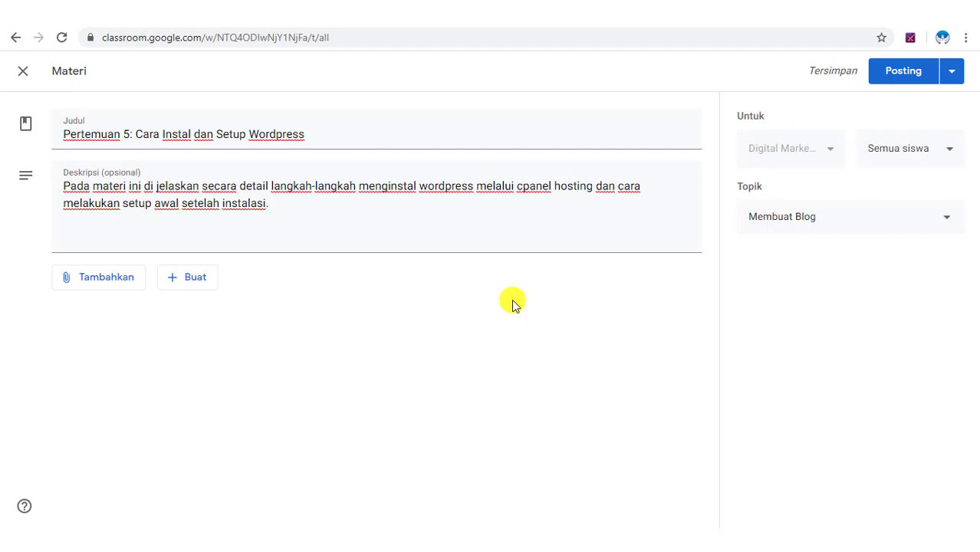
Search YouTube for "cara instal wordpress" plus the channel owner's name and attach the video "Cara Instal Wordpress Melalui Cpanel Hosting" to the material
{"action": "left_click", "coordinate": [130, 284]}
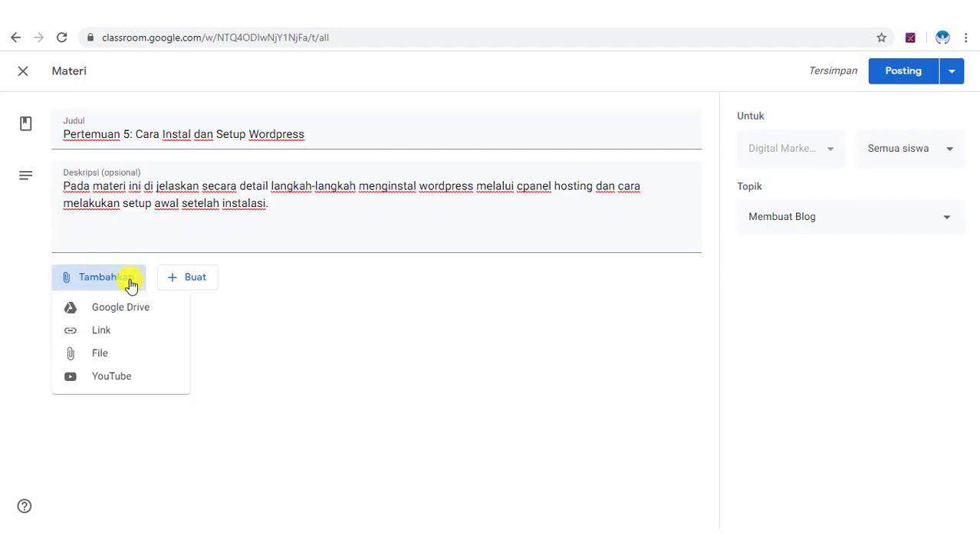
{"action": "left_click", "coordinate": [112, 378]}
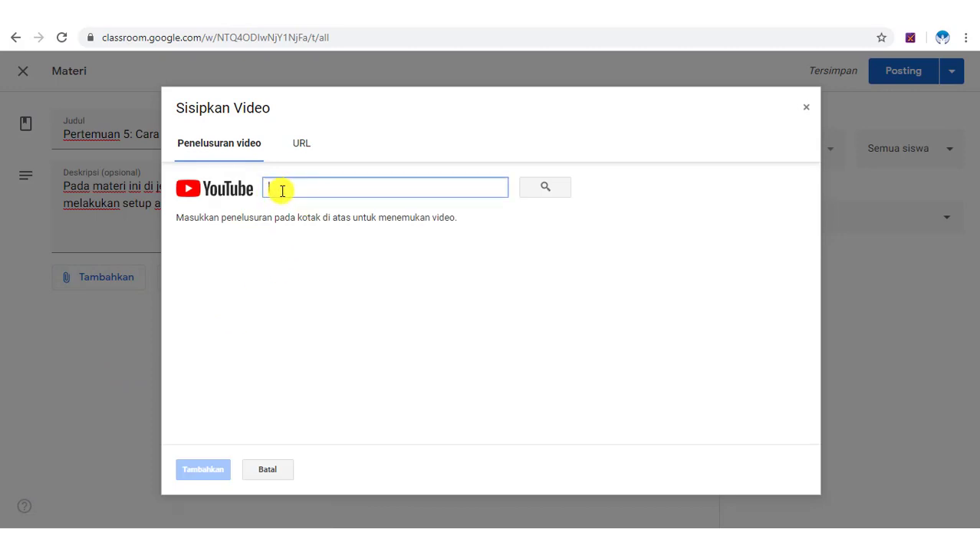
{"action": "type", "text": "c"}
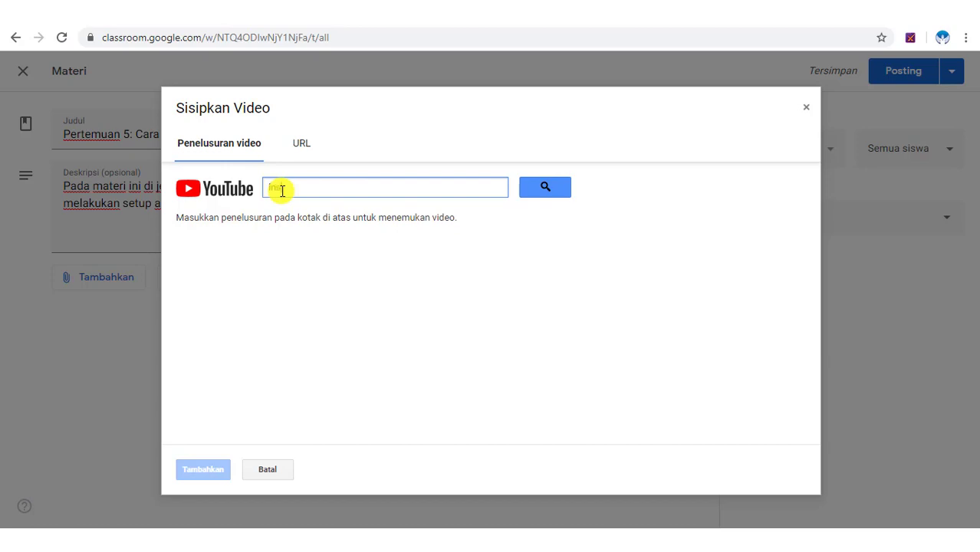
{"action": "key", "text": "BackSpace"}
{"action": "key", "text": "BackSpace"}
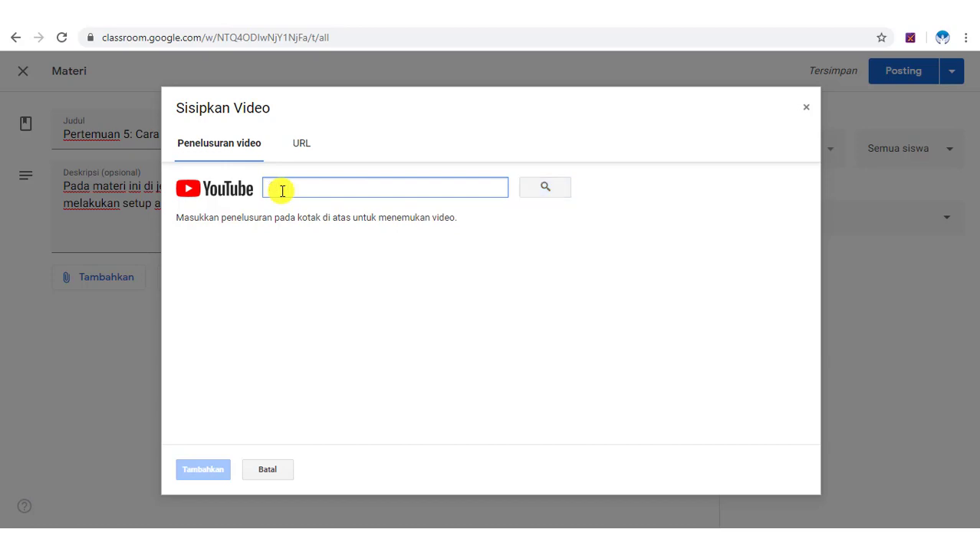
{"action": "type", "text": "cara instal wordpress rona binh"}
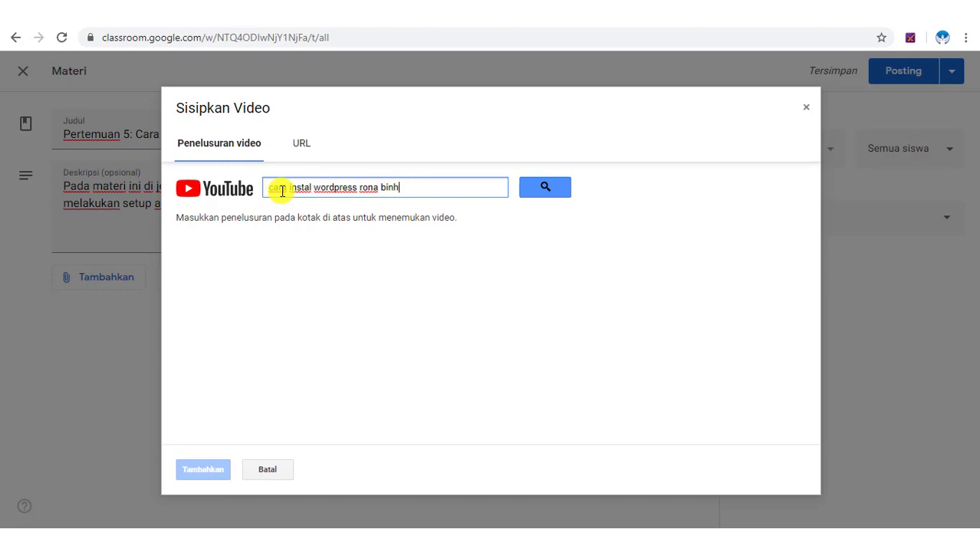
{"action": "left_click", "coordinate": [541, 192]}
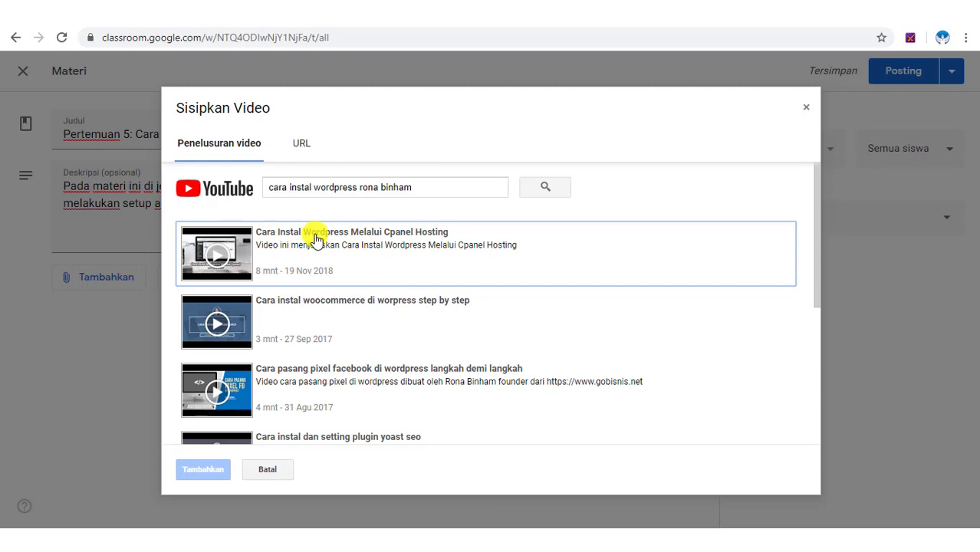
{"action": "left_click", "coordinate": [330, 244]}
{"action": "left_click", "coordinate": [206, 470]}
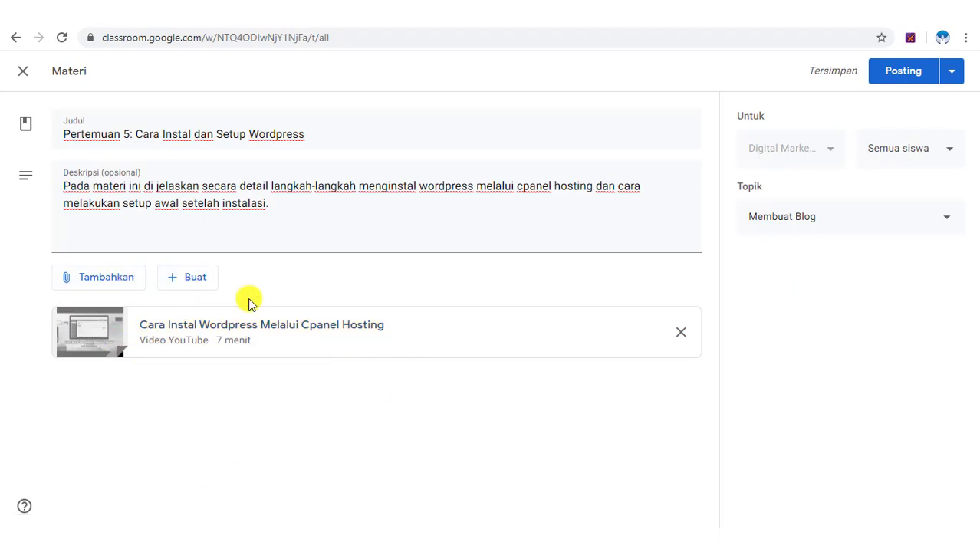
Prepare to insert a YouTube video by URL, then copy the URL of "Cara Instal Wordpress Melalui Cpanel Hosting" from the channel on YouTube
{"action": "left_click", "coordinate": [124, 286]}
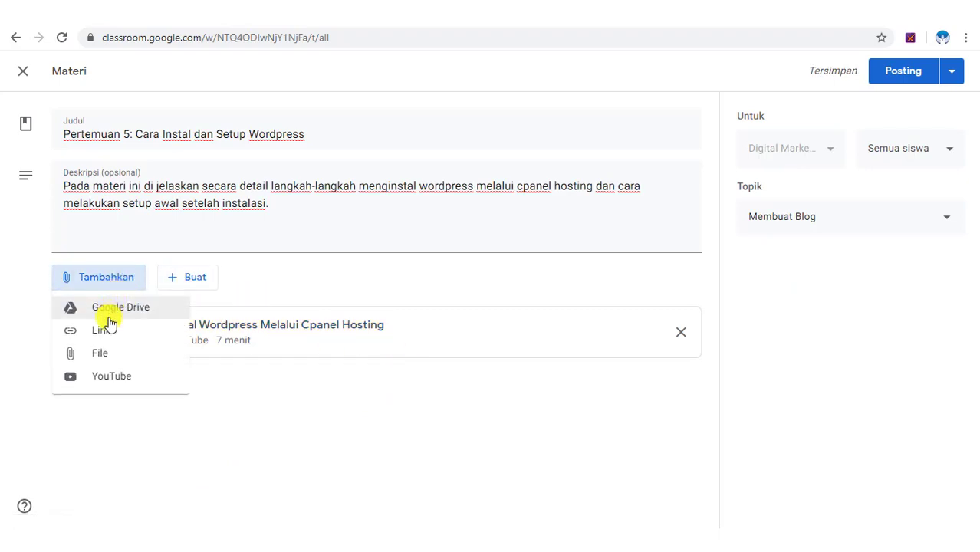
{"action": "left_click", "coordinate": [119, 384]}
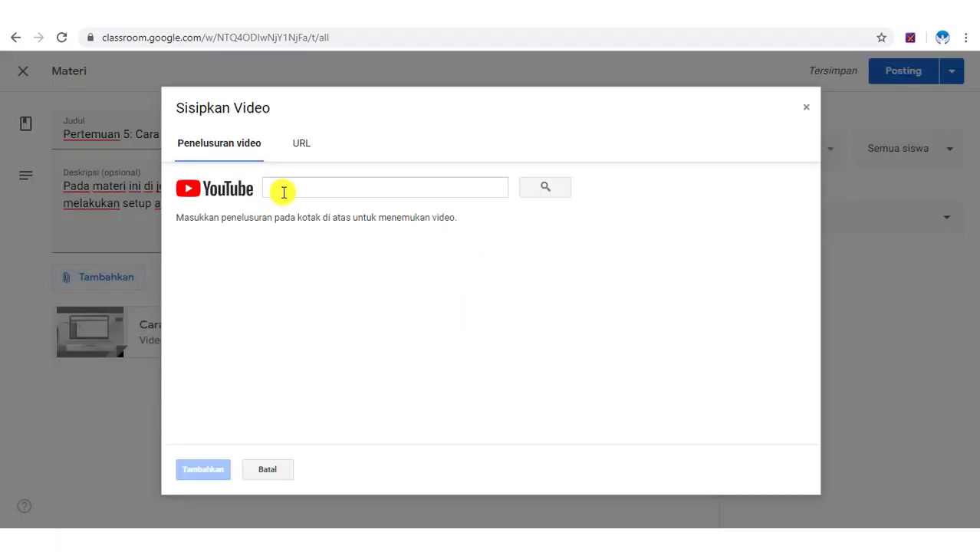
{"action": "left_click", "coordinate": [302, 146]}
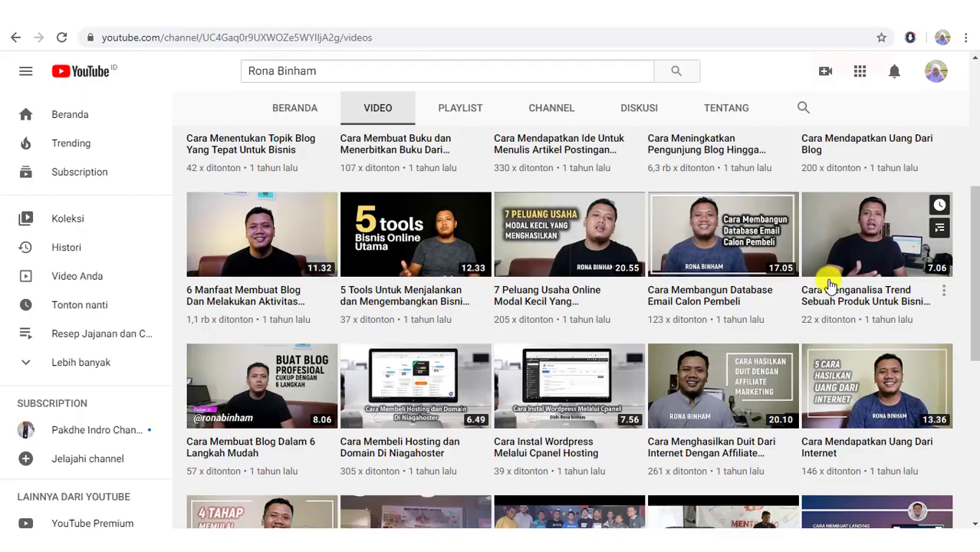
{"action": "scroll", "coordinate": [830, 284], "scroll_direction": "up", "scroll_amount": 3}
{"action": "scroll", "coordinate": [318, 258], "scroll_direction": "down", "scroll_amount": 3}
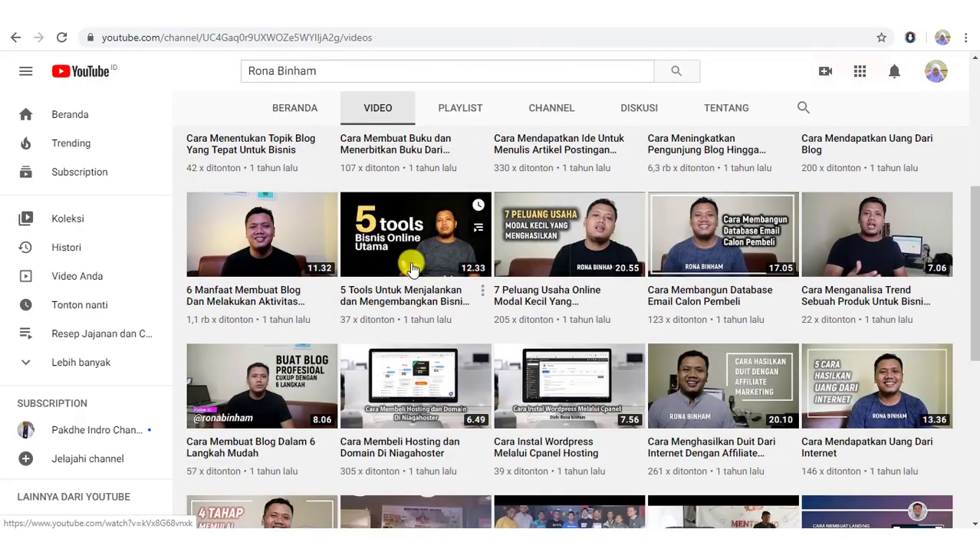
{"action": "scroll", "coordinate": [598, 267], "scroll_direction": "down", "scroll_amount": 2}
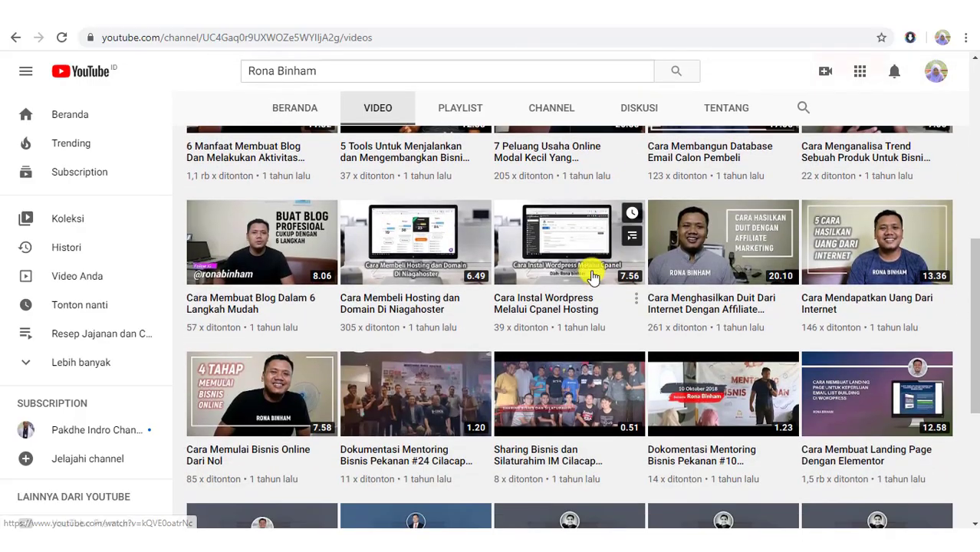
{"action": "left_click", "coordinate": [549, 306]}
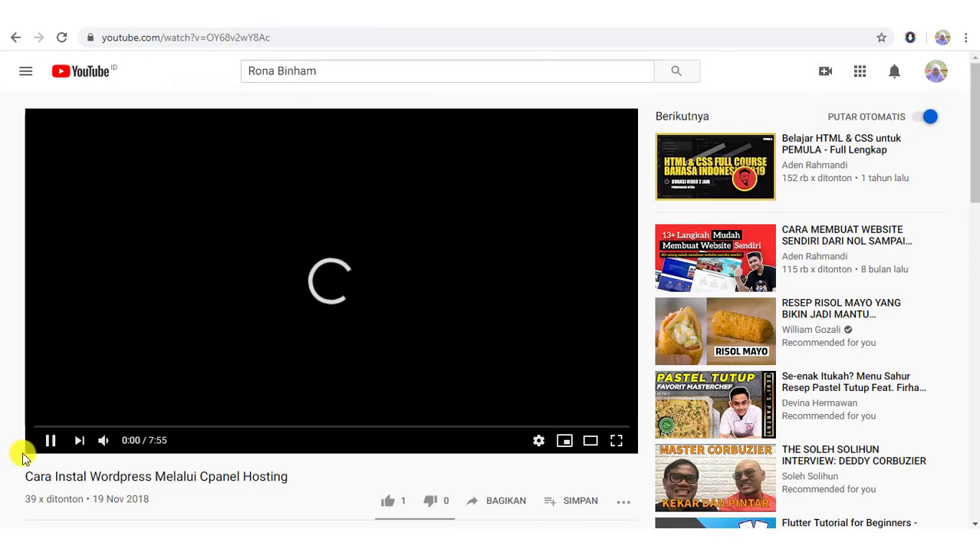
{"action": "left_click", "coordinate": [48, 441]}
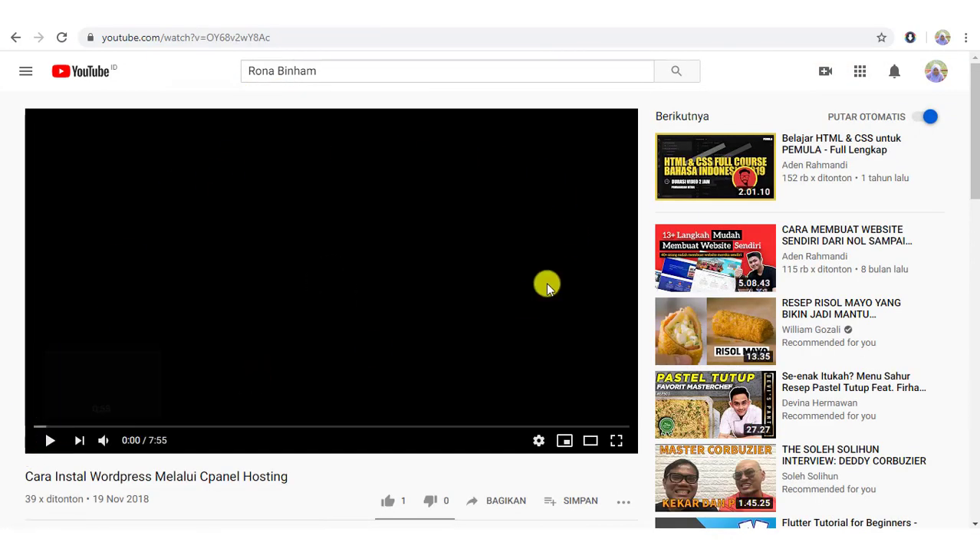
{"action": "right_click", "coordinate": [252, 212]}
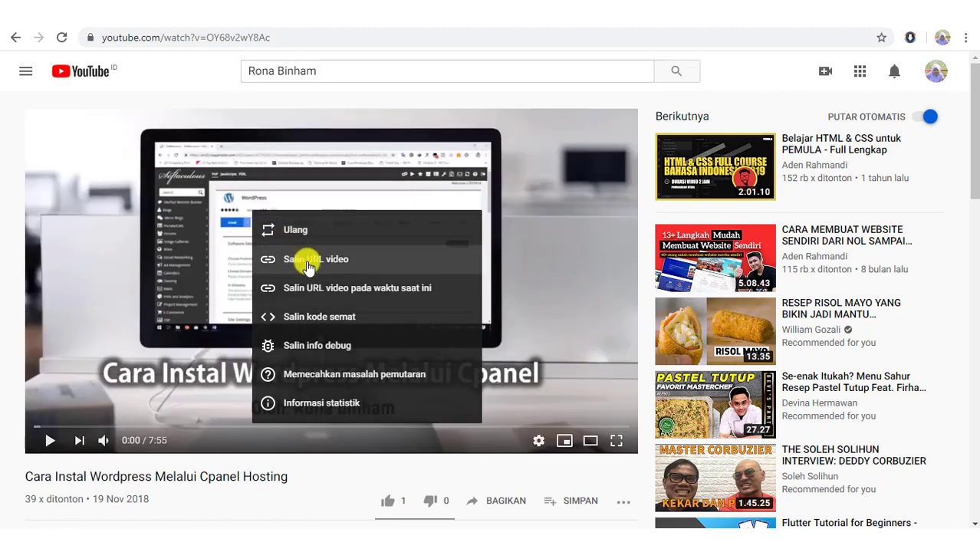
{"action": "left_click", "coordinate": [308, 264]}
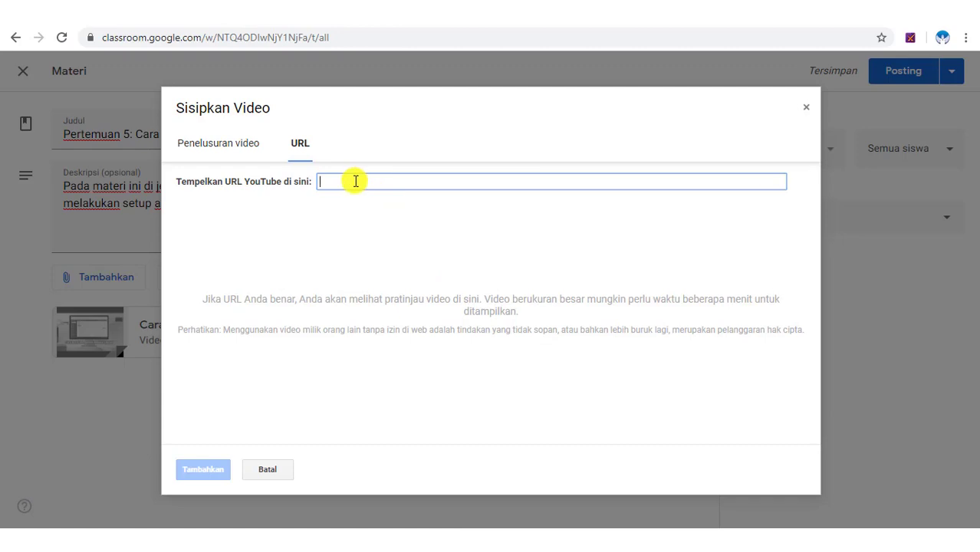
{"action": "right_click", "coordinate": [325, 183]}
{"action": "left_click", "coordinate": [401, 298]}
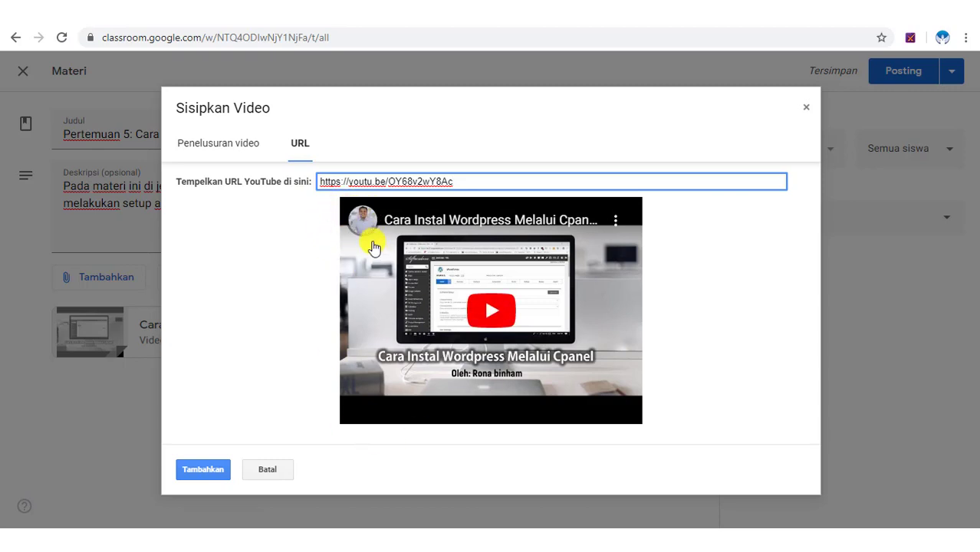
{"action": "left_click", "coordinate": [204, 469]}
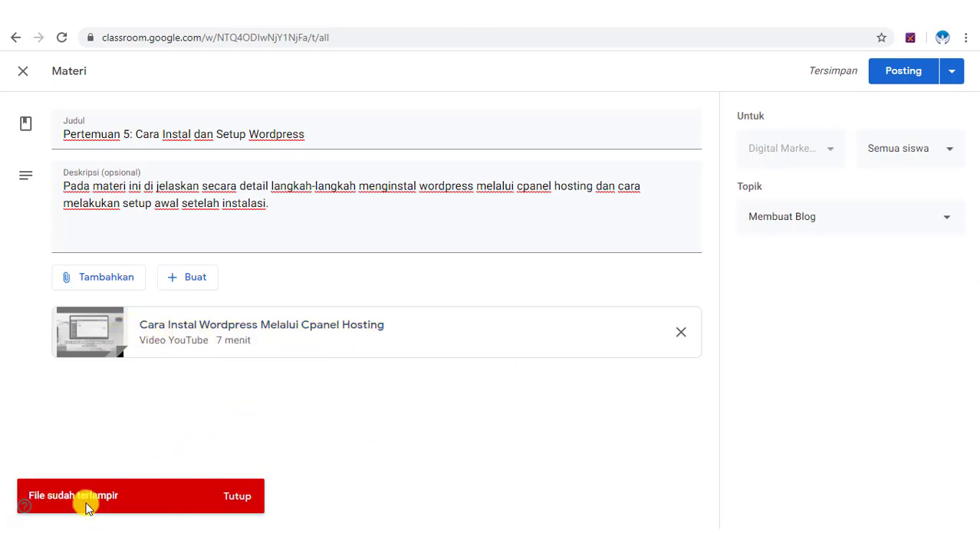
{"action": "left_click", "coordinate": [249, 495]}
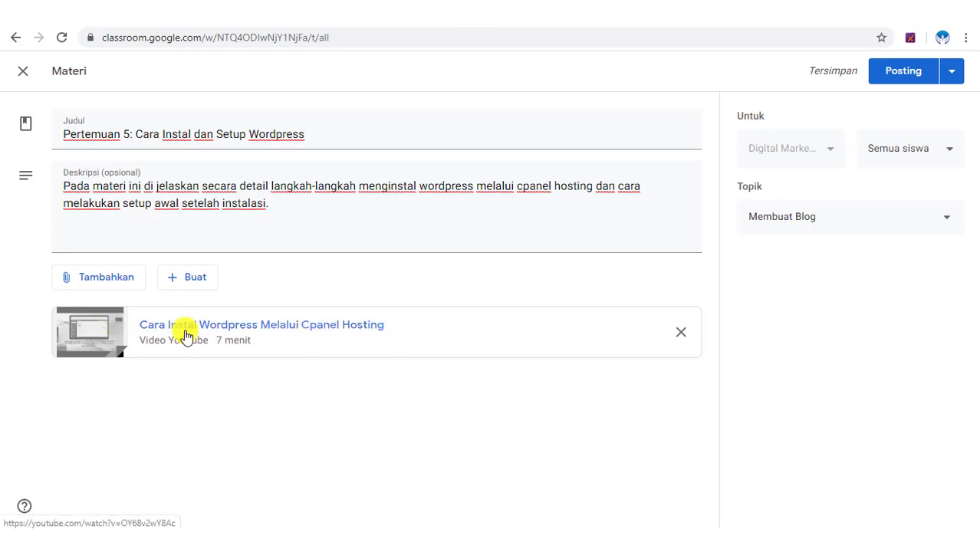
{"action": "left_click", "coordinate": [681, 332]}
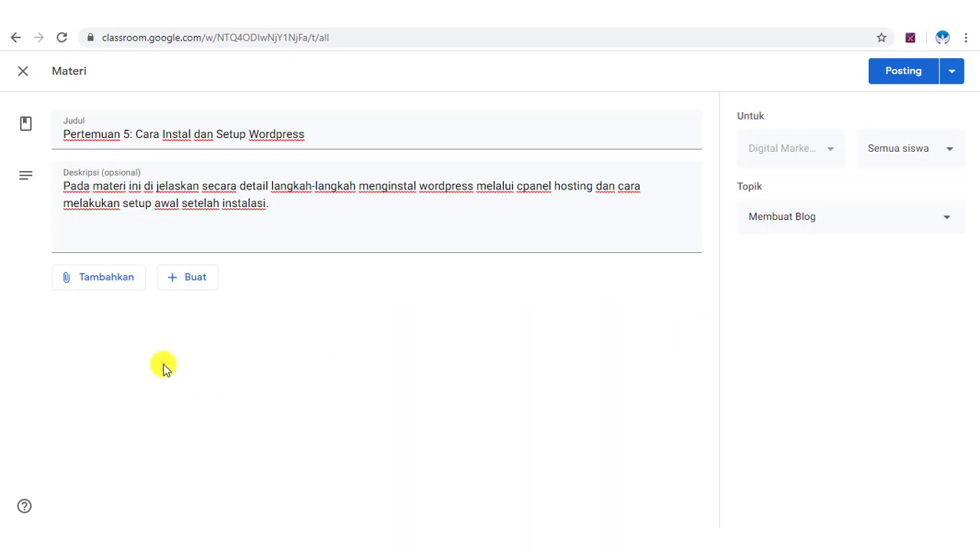
{"action": "left_click", "coordinate": [89, 281]}
{"action": "left_click", "coordinate": [124, 378]}
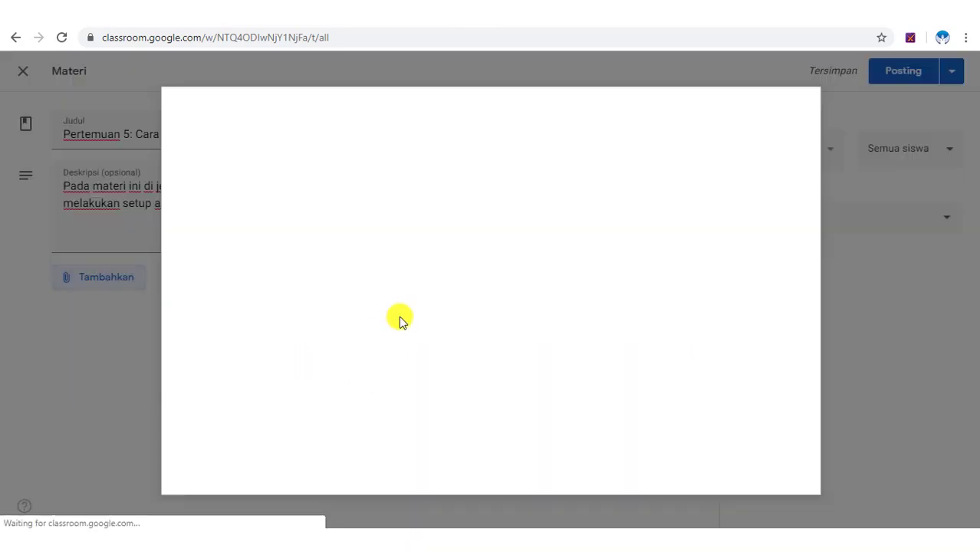
{"action": "left_click", "coordinate": [301, 146]}
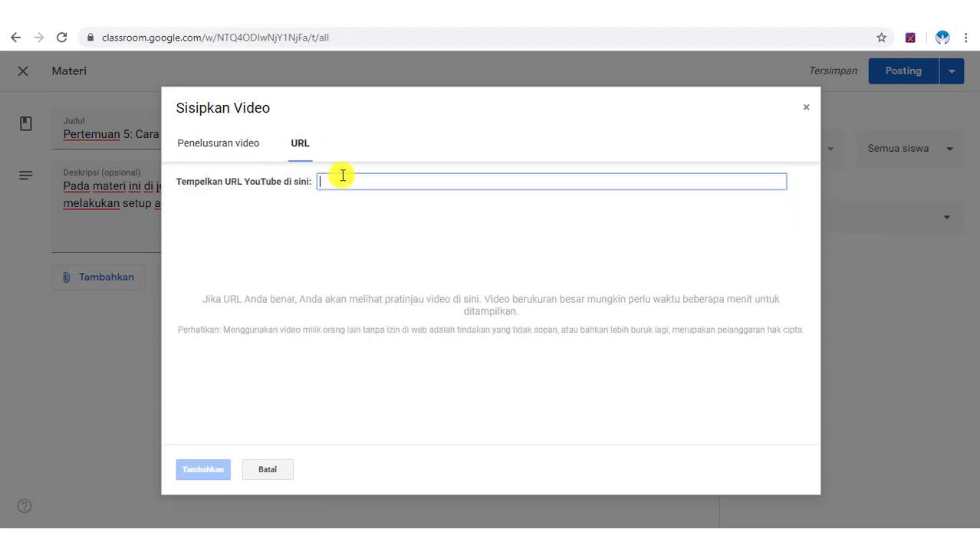
{"action": "right_click", "coordinate": [350, 185]}
{"action": "left_click", "coordinate": [383, 290]}
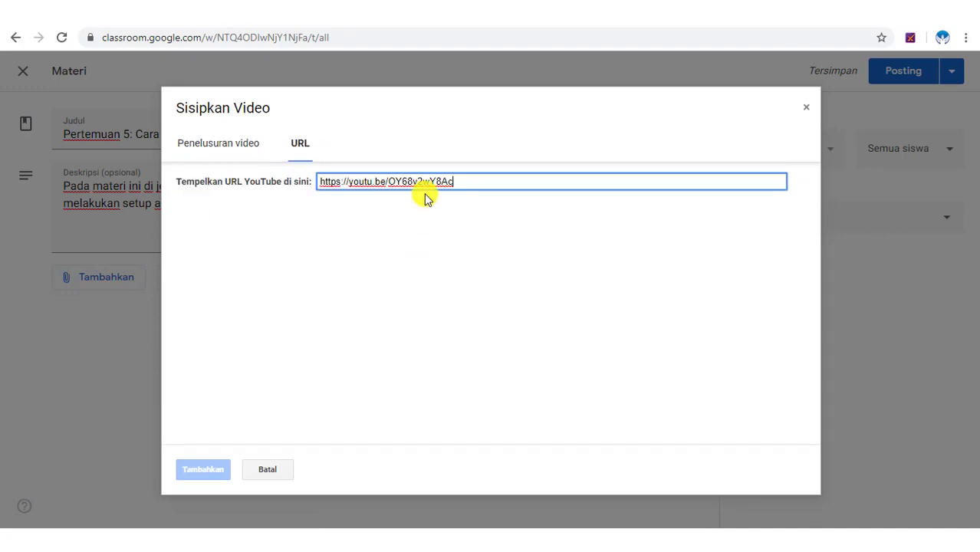
{"action": "left_click", "coordinate": [219, 468]}
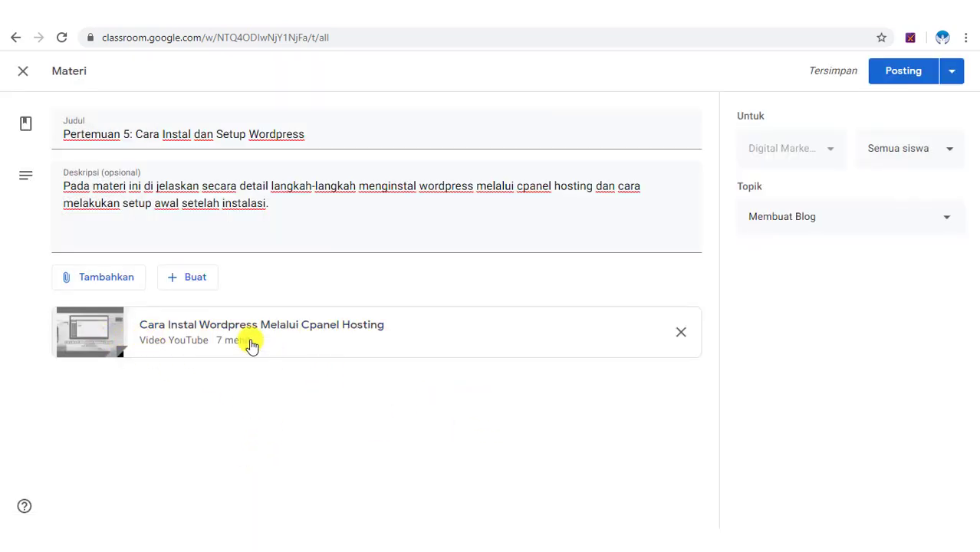
Switch to Google Drive and upload the video file starting with "Cara lakukan pengaturan awal blog" from the Bahan Google Classroom folder to Drive Saya
{"action": "left_click", "coordinate": [129, 283]}
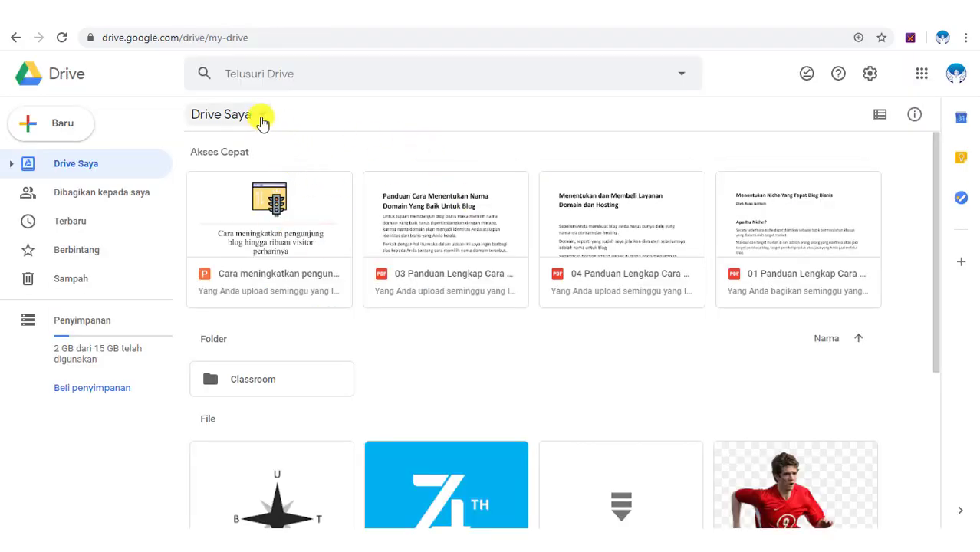
{"action": "left_click", "coordinate": [261, 116]}
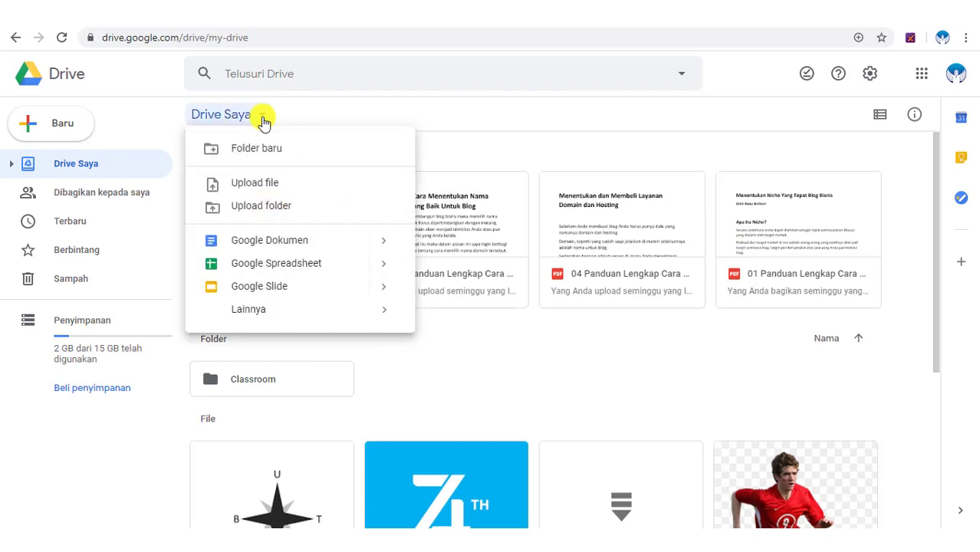
{"action": "left_click", "coordinate": [282, 184]}
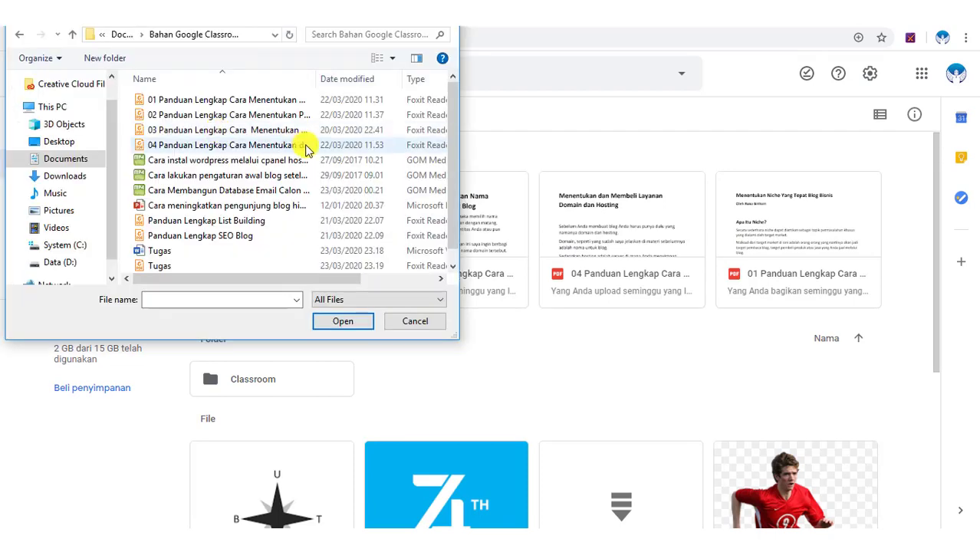
{"action": "left_click", "coordinate": [211, 177]}
{"action": "left_click", "coordinate": [344, 320]}
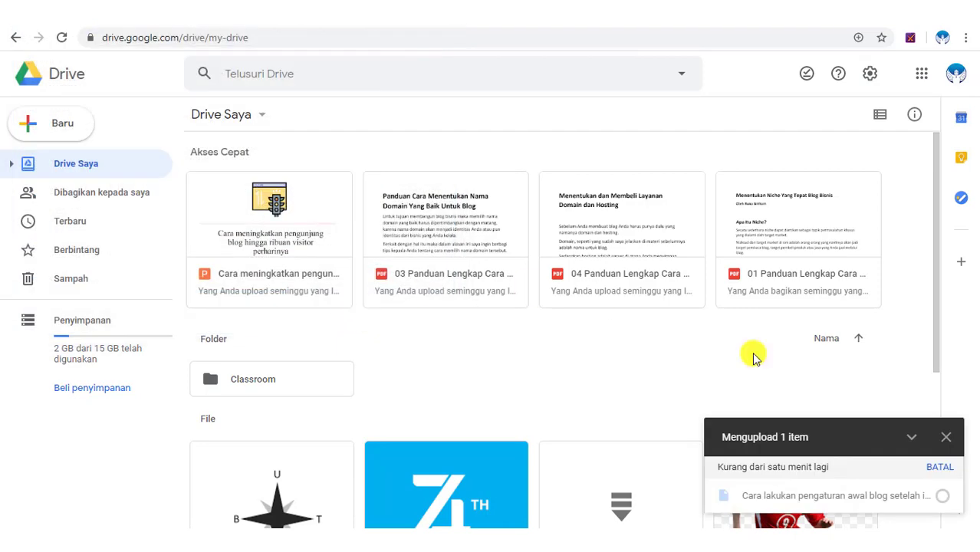
{"action": "mouse_move", "coordinate": [859, 487]}
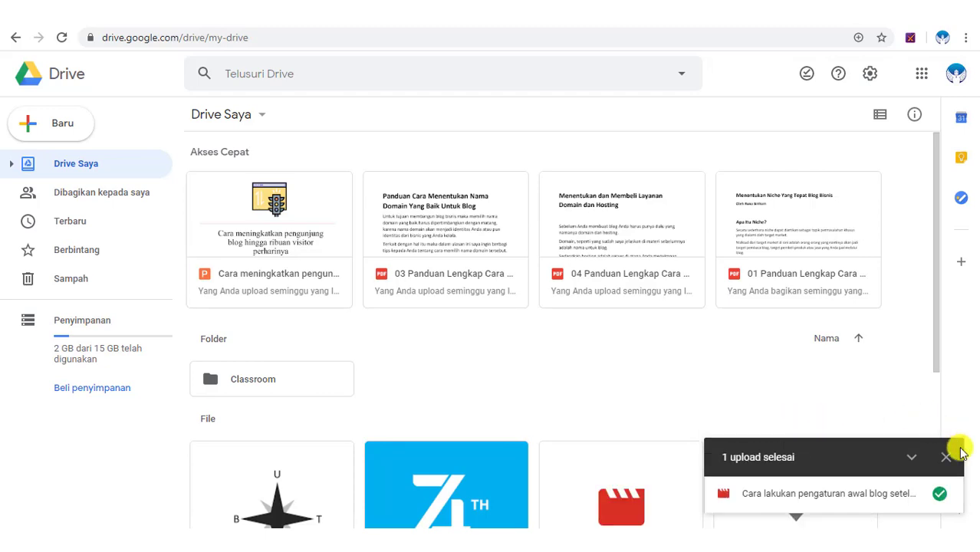
Move the uploaded video starting with "Cara lakukan pengaturan" into the Classroom folder of Drive Saya and open that folder
{"action": "left_click", "coordinate": [947, 455]}
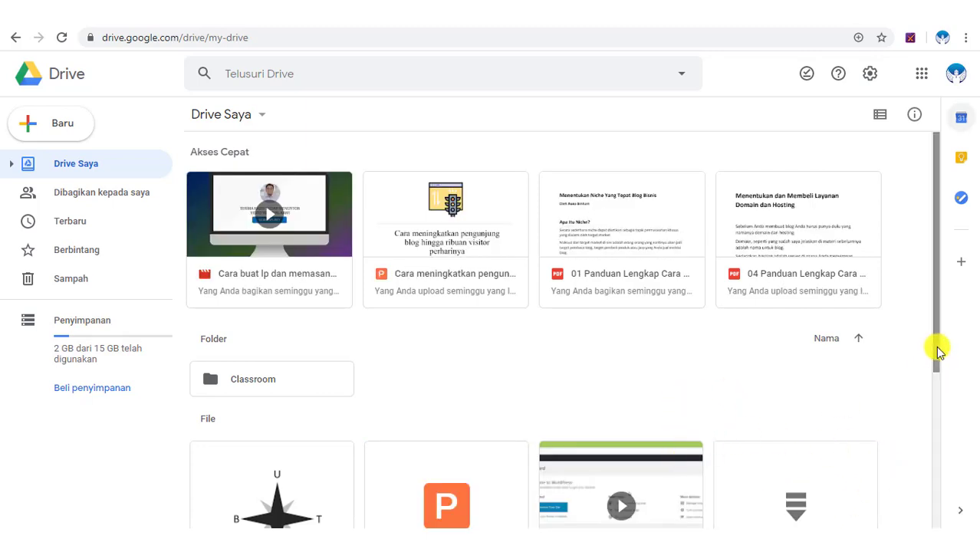
{"action": "left_click_drag", "start_coordinate": [934, 346], "coordinate": [934, 373]}
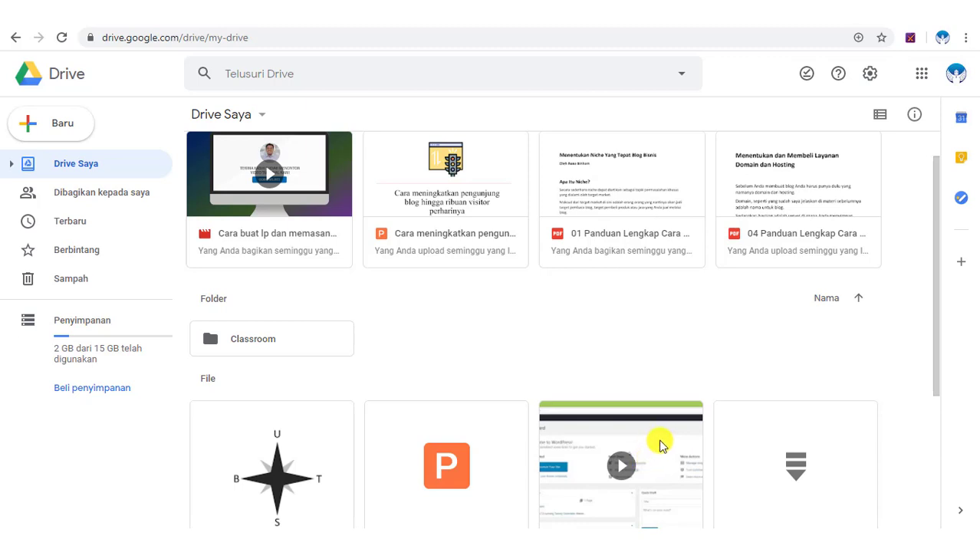
{"action": "left_click_drag", "start_coordinate": [661, 445], "coordinate": [202, 286]}
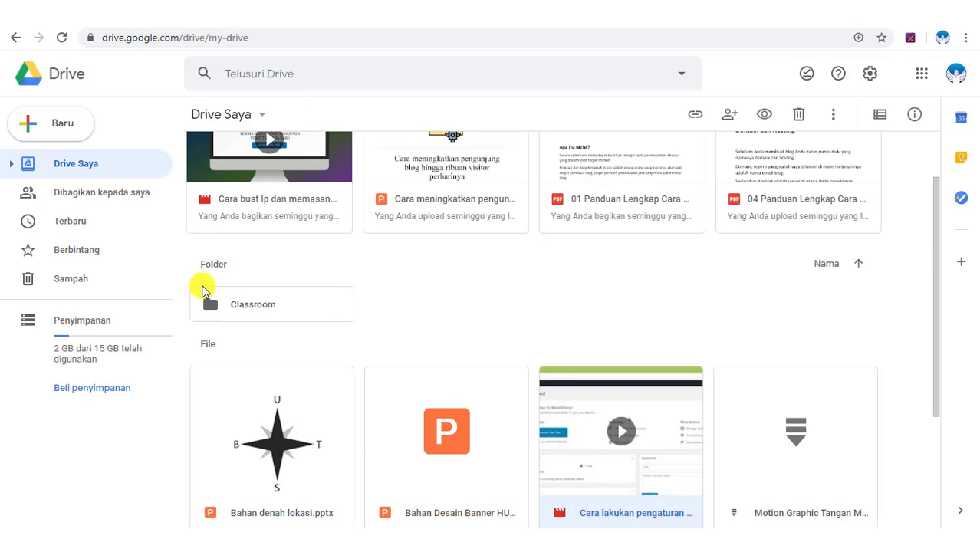
{"action": "double_click", "coordinate": [263, 299]}
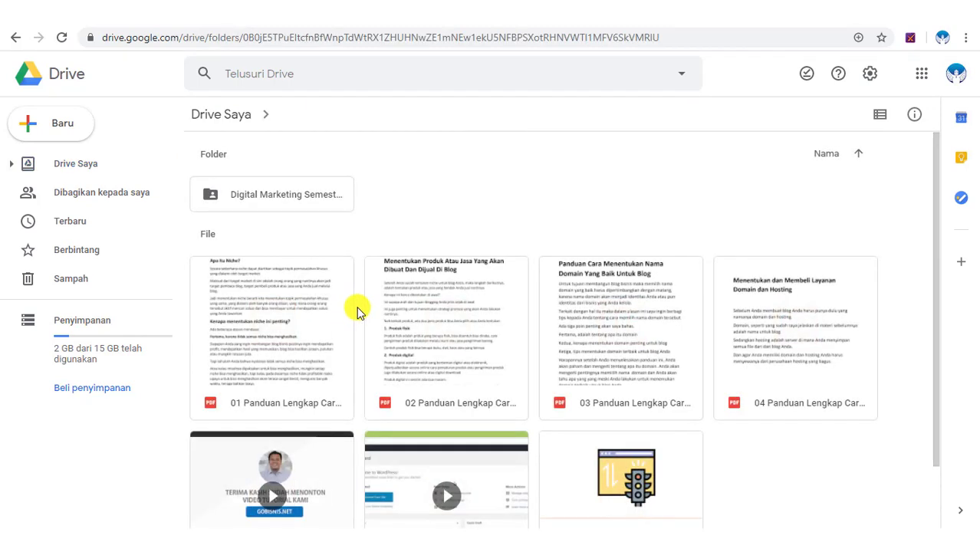
Preview "Cara lakukan pengaturan awal blog setelah instalasi.mp4" in the Classroom folder, pause it and close the preview
{"action": "scroll", "coordinate": [448, 427], "scroll_direction": "down", "scroll_amount": 1}
{"action": "scroll", "coordinate": [451, 426], "scroll_direction": "down", "scroll_amount": 1}
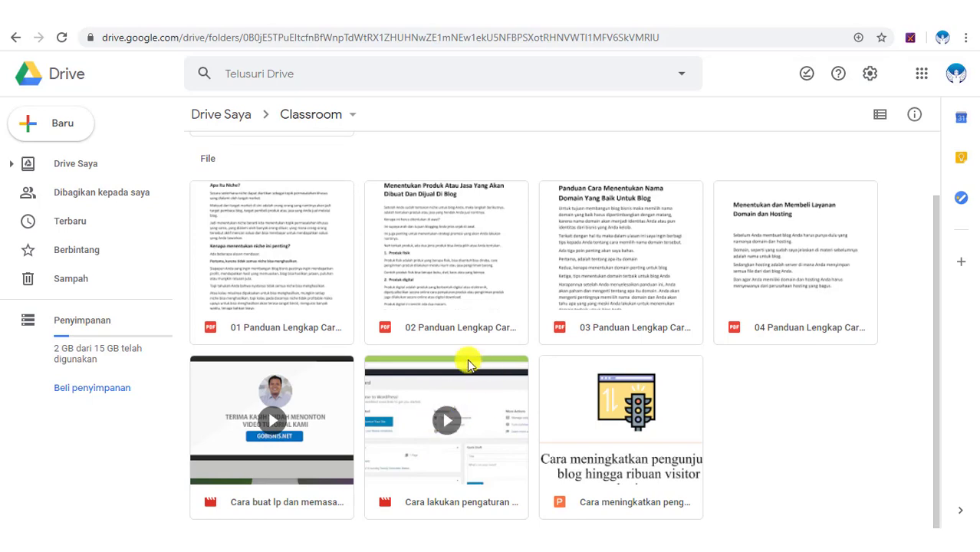
{"action": "left_click", "coordinate": [448, 423]}
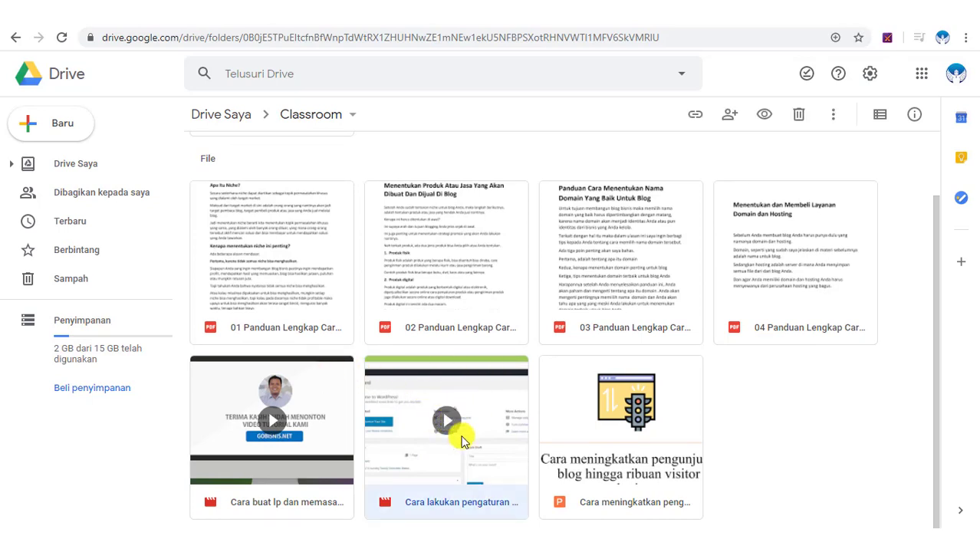
{"action": "key", "text": "Escape"}
{"action": "double_click", "coordinate": [446, 421]}
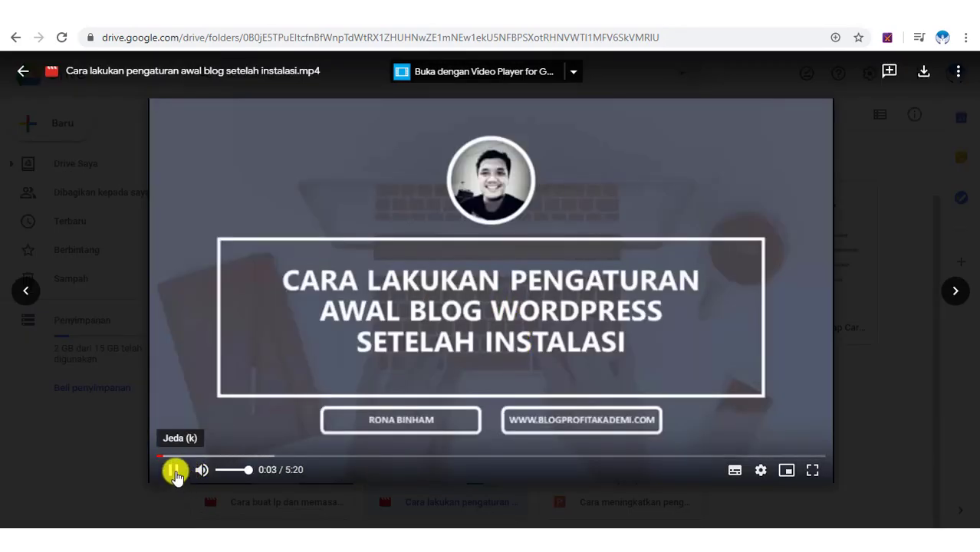
{"action": "left_click", "coordinate": [175, 470]}
{"action": "left_click", "coordinate": [22, 75]}
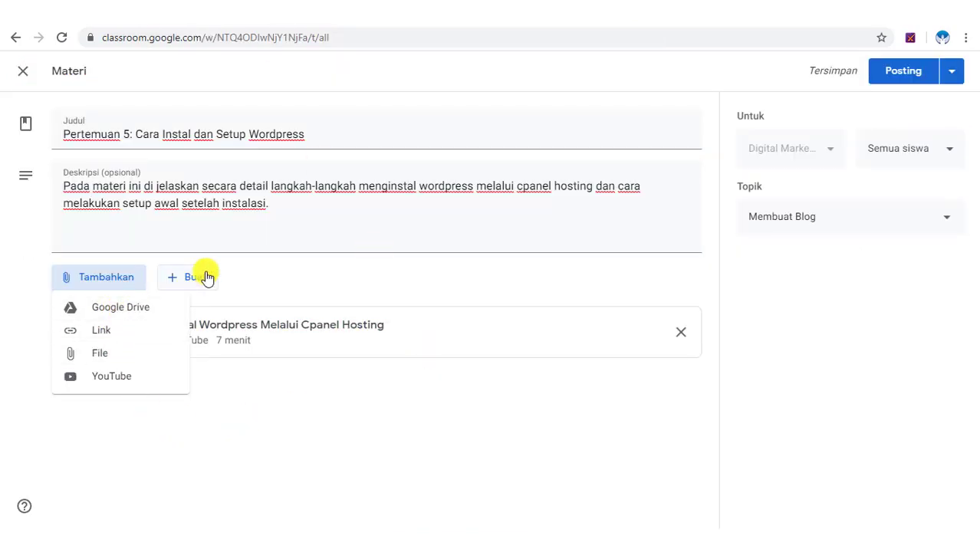
Back in Google Classroom, attach "Cara lakukan pengaturan awal blog setelah instalasi.mp4" to the material from the Classroom folder in Drive Saya
{"action": "left_click", "coordinate": [280, 269]}
{"action": "left_click", "coordinate": [119, 288]}
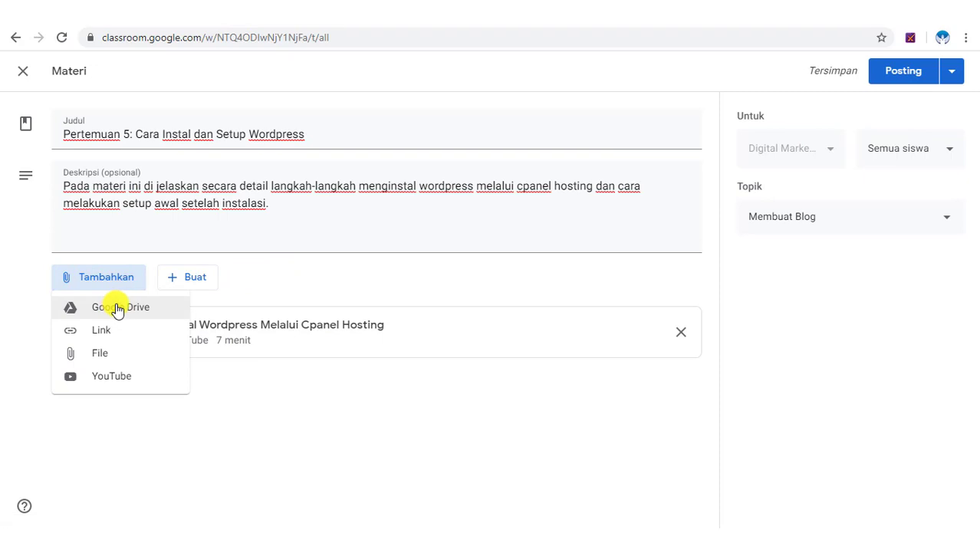
{"action": "left_click", "coordinate": [118, 308]}
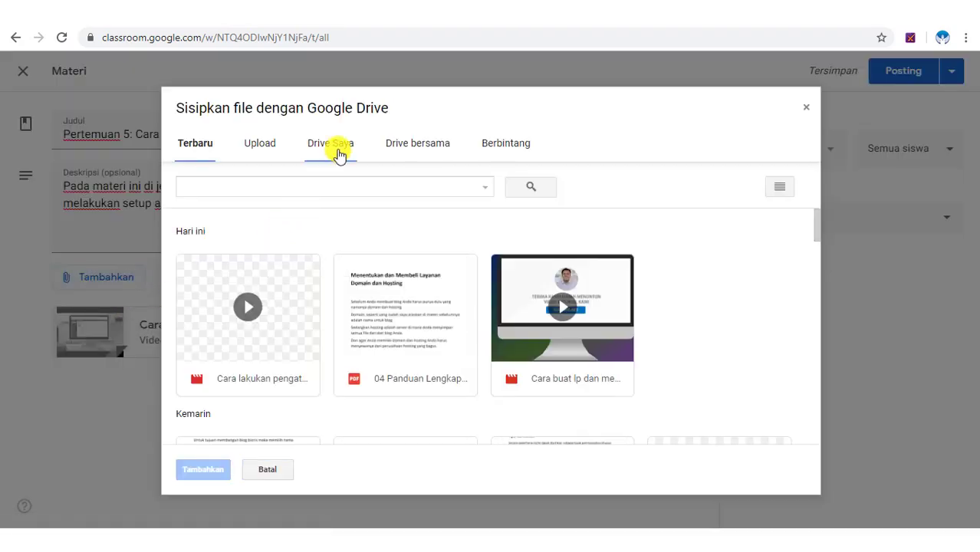
{"action": "left_click", "coordinate": [339, 153]}
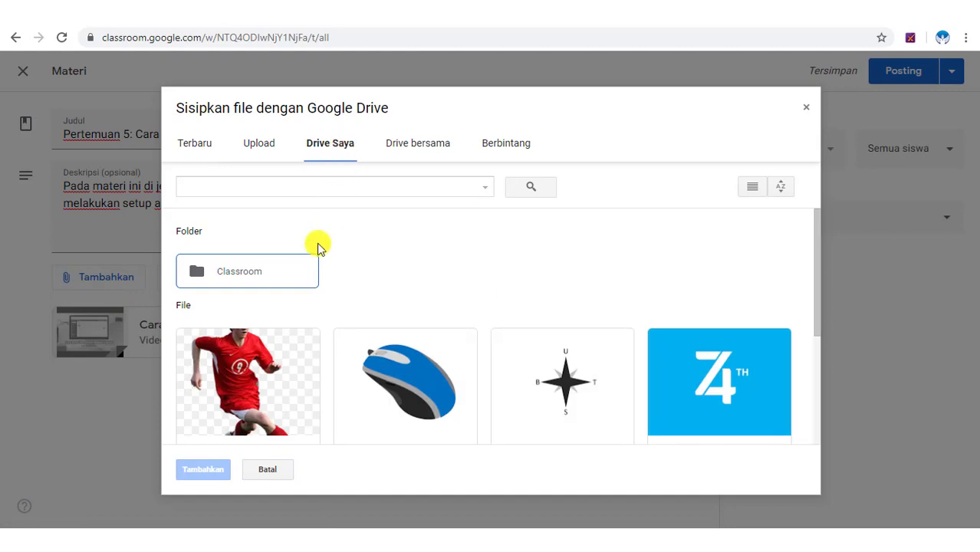
{"action": "double_click", "coordinate": [262, 275]}
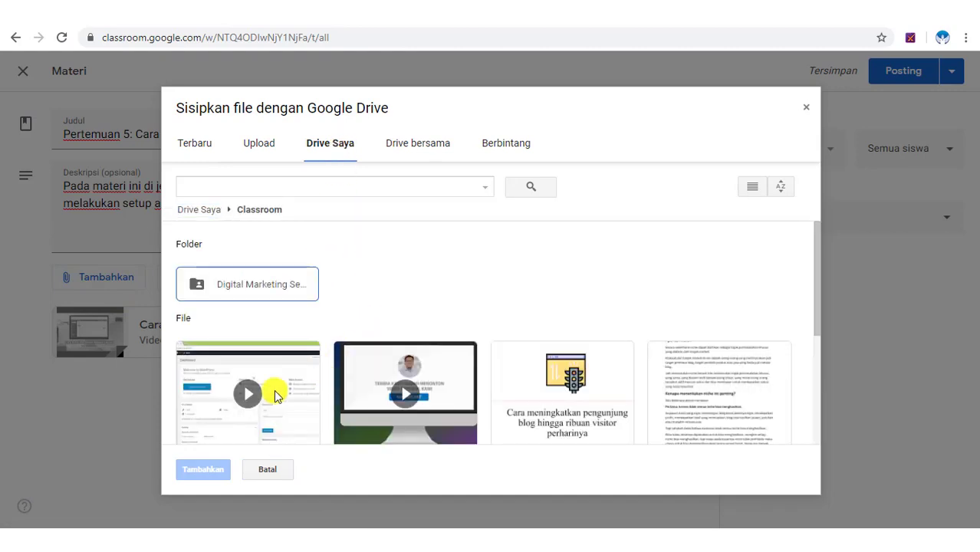
{"action": "scroll", "coordinate": [265, 352], "scroll_direction": "down", "scroll_amount": 1}
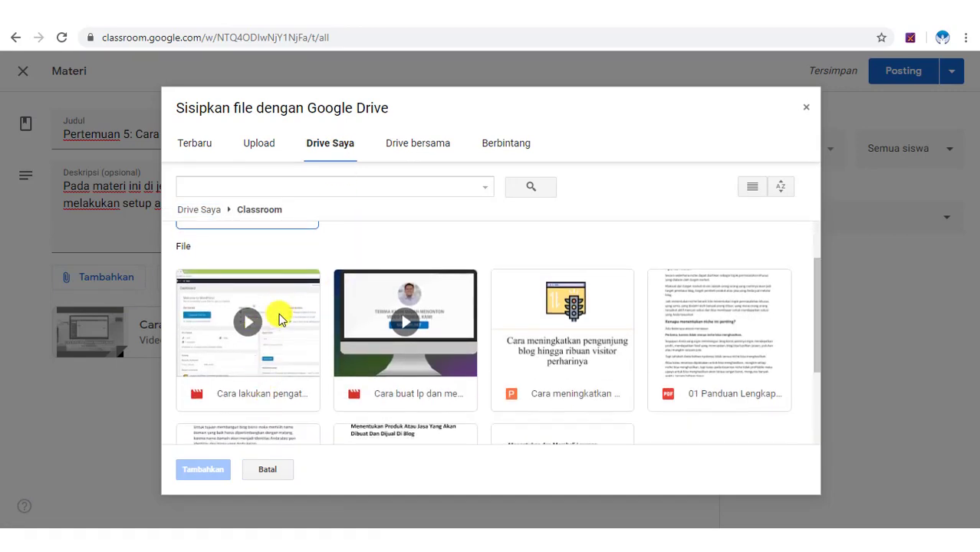
{"action": "left_click", "coordinate": [279, 300]}
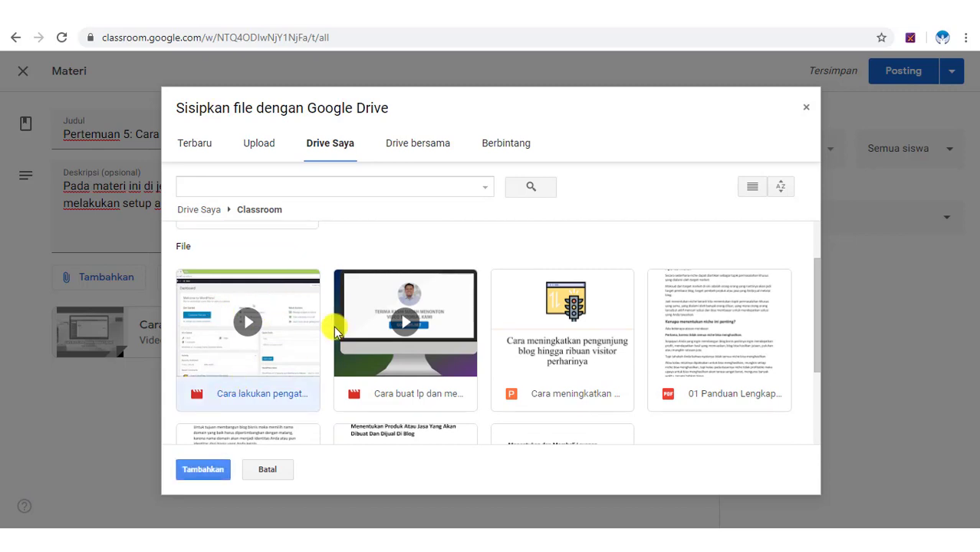
{"action": "left_click", "coordinate": [202, 468]}
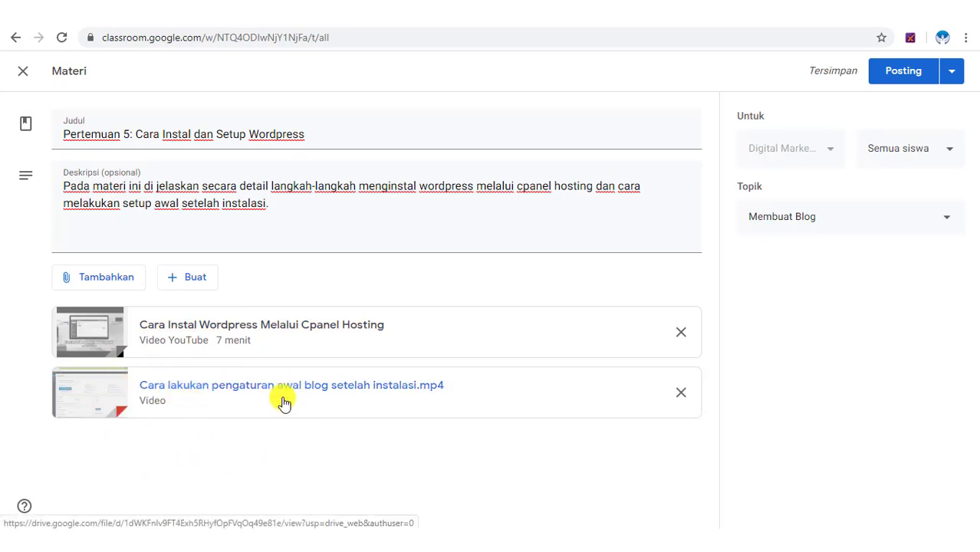
{"action": "left_click", "coordinate": [102, 282]}
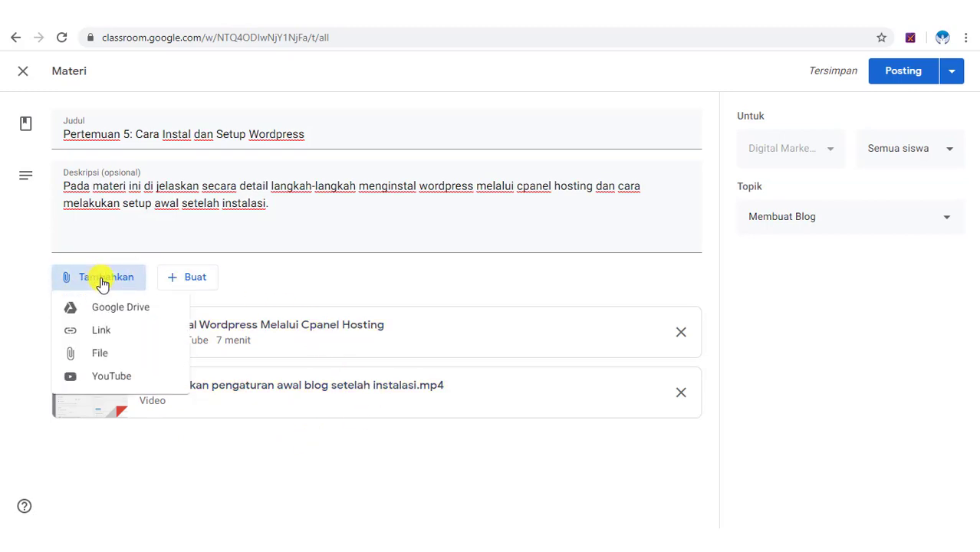
{"action": "left_click", "coordinate": [102, 334]}
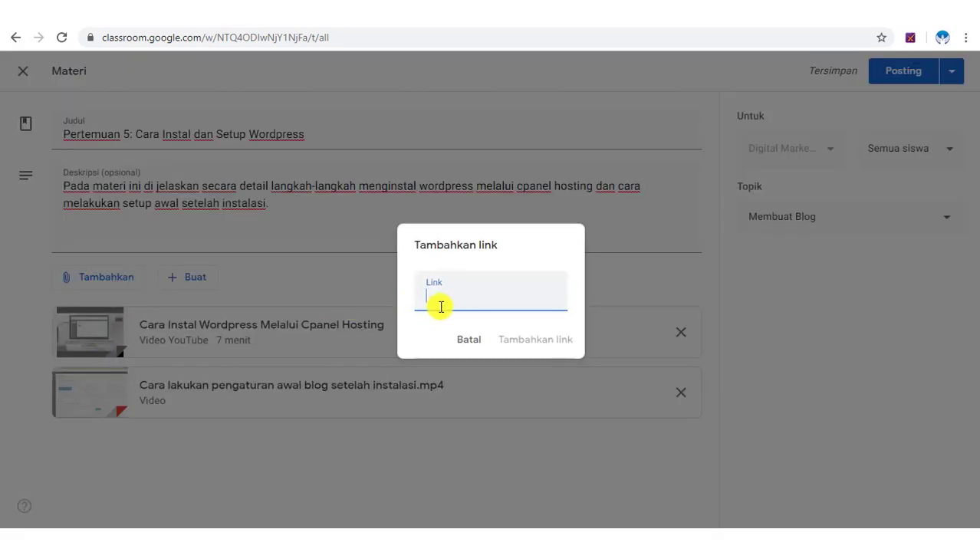
{"action": "key", "text": "ctrl+v"}
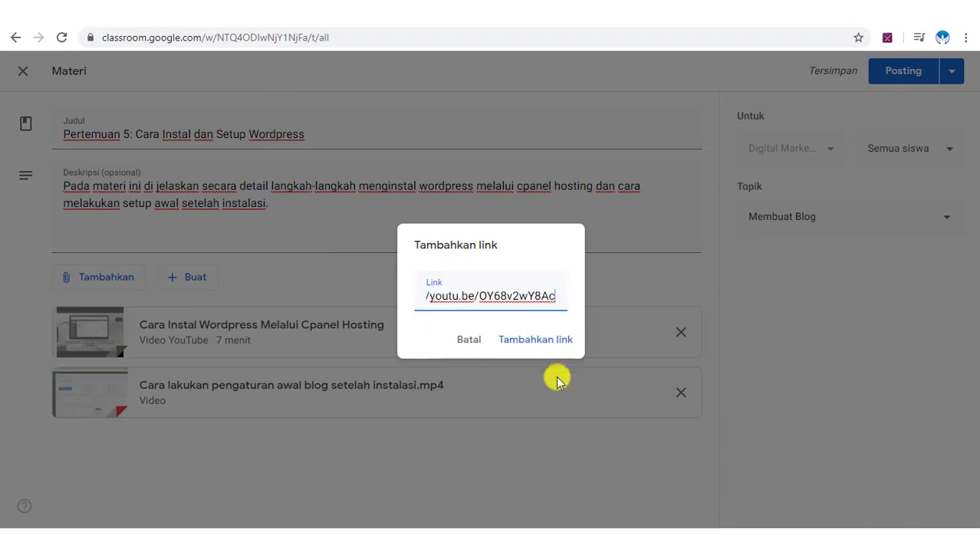
{"action": "left_click", "coordinate": [559, 342]}
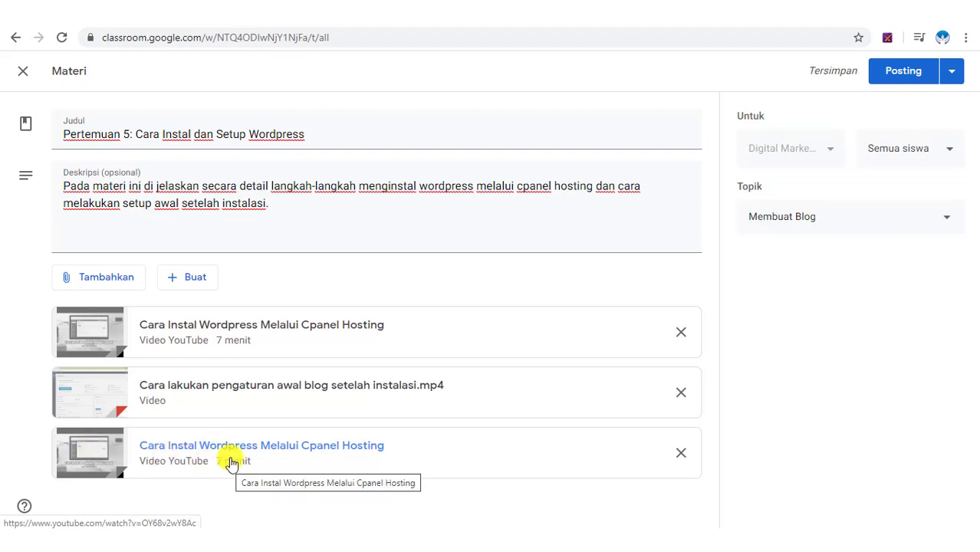
{"action": "left_click", "coordinate": [681, 453]}
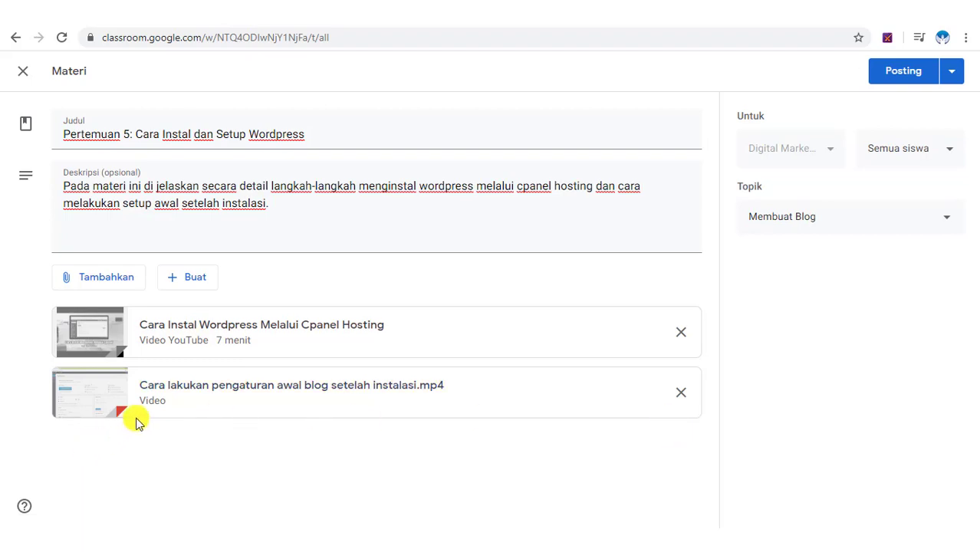
Upload "Cara membuat foto profile gravatar di blog.mp4" from the computer's Bahan Google Classroom folder as a file attachment
{"action": "left_click", "coordinate": [95, 278]}
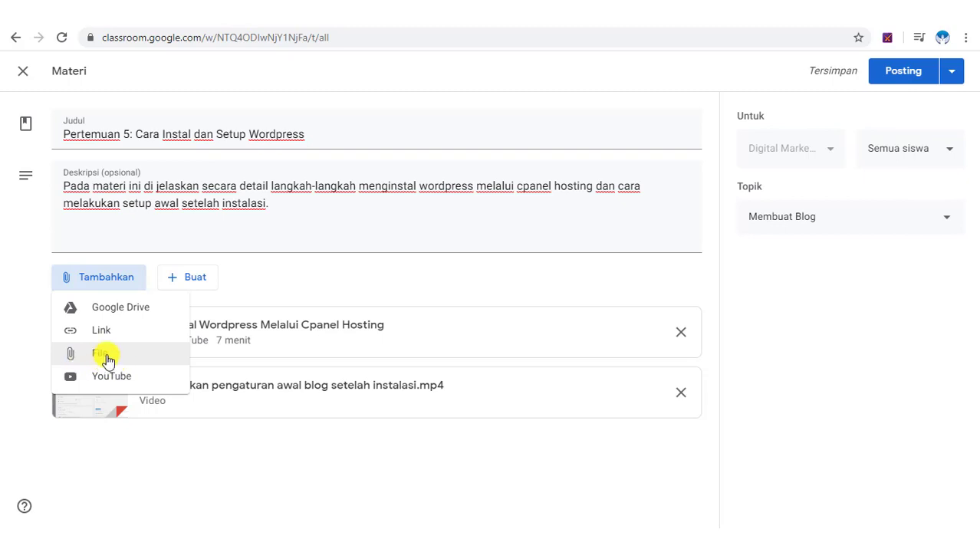
{"action": "left_click", "coordinate": [108, 360]}
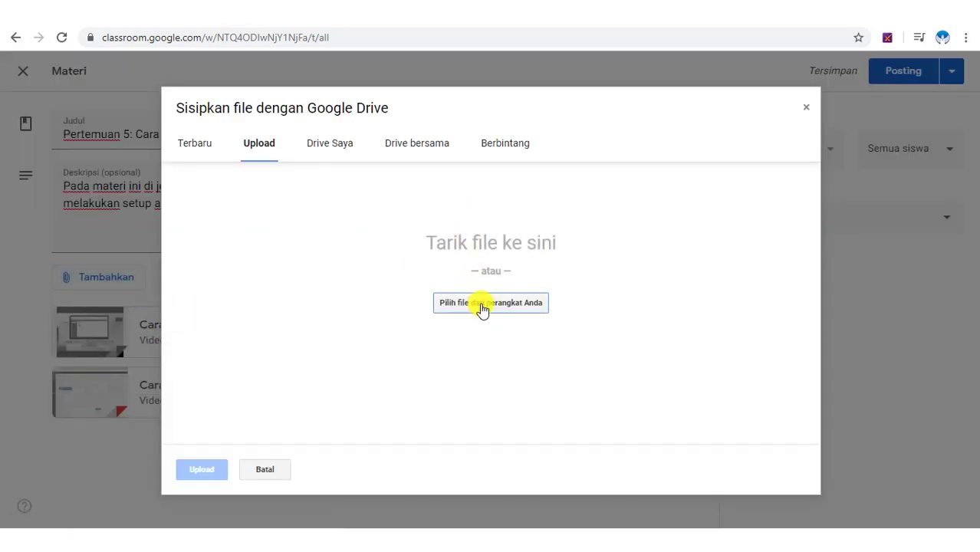
{"action": "left_click", "coordinate": [481, 307]}
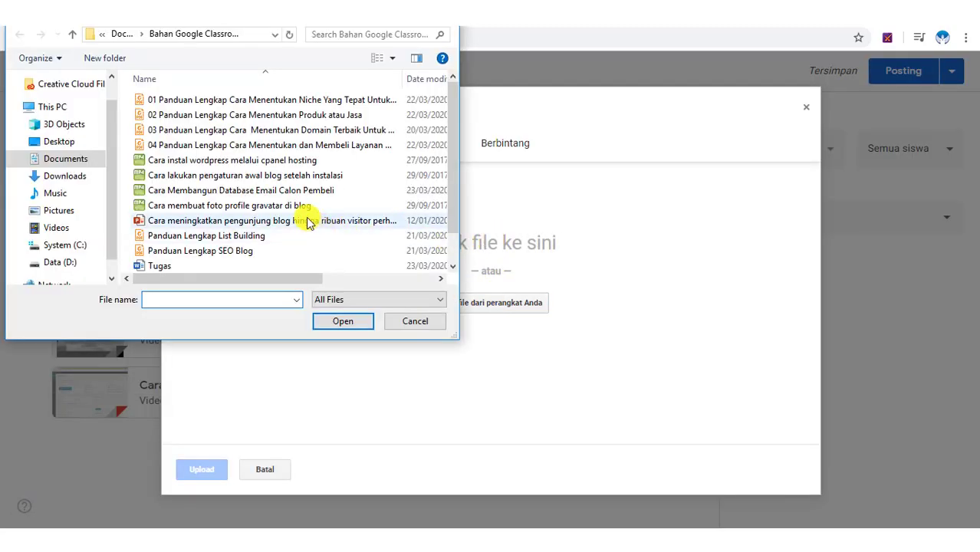
{"action": "left_click", "coordinate": [280, 206]}
{"action": "left_click", "coordinate": [346, 321]}
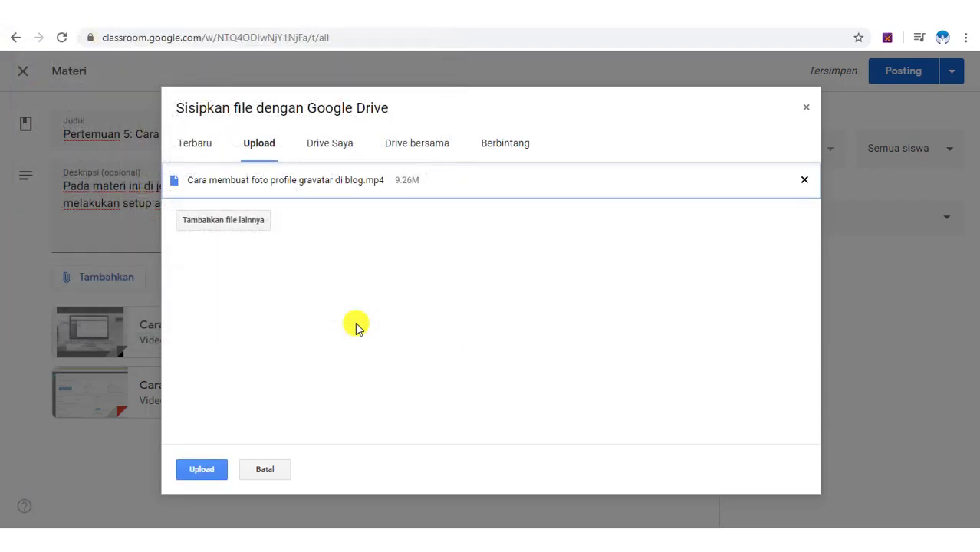
{"action": "left_click", "coordinate": [198, 469]}
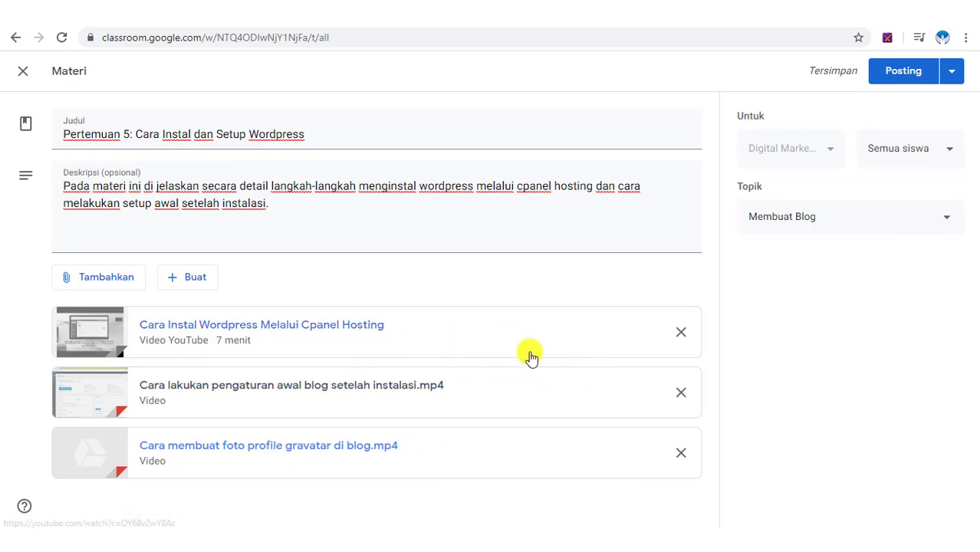
Post the material immediately and reorder the Membuat Blog topic so that Pertemuan 5 comes after Pertemuan 4
{"action": "left_click", "coordinate": [954, 71]}
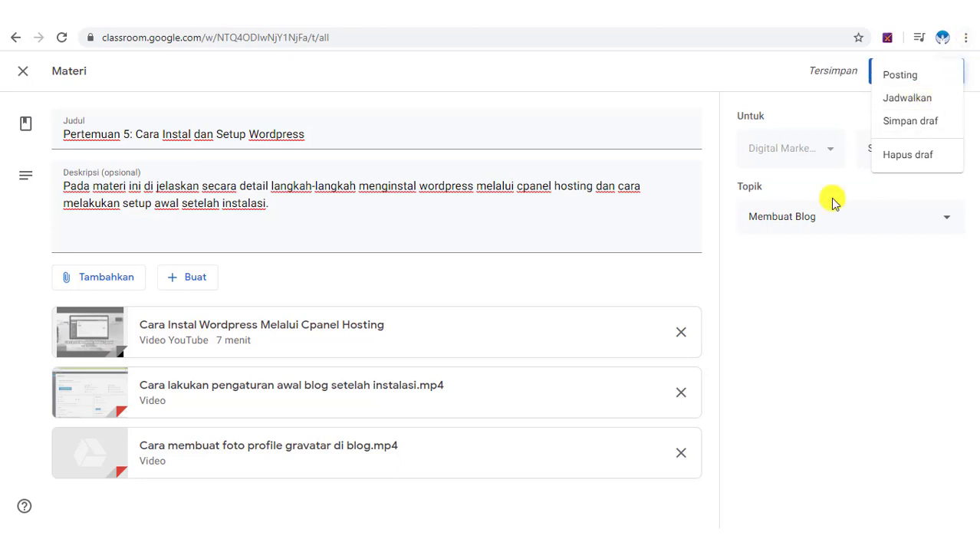
{"action": "left_click", "coordinate": [939, 329]}
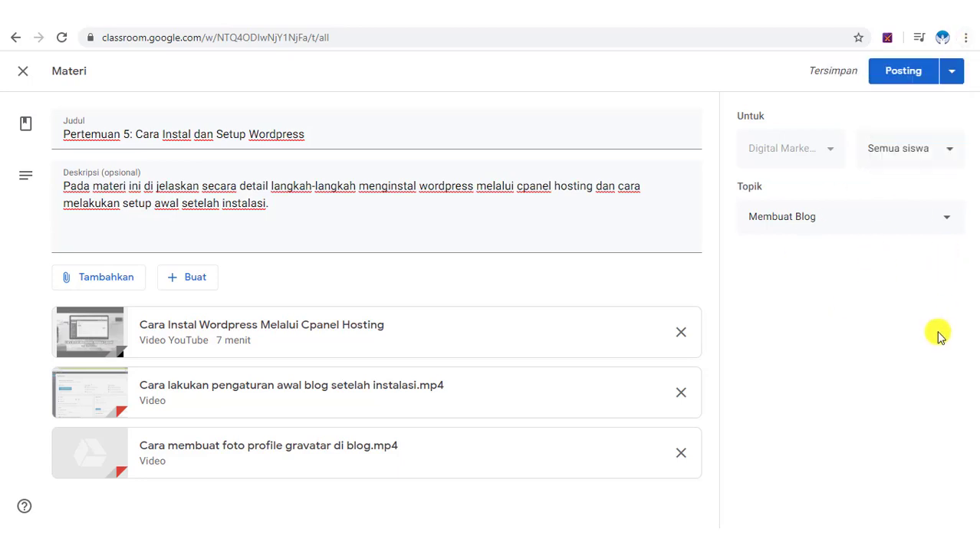
{"action": "left_click", "coordinate": [906, 77]}
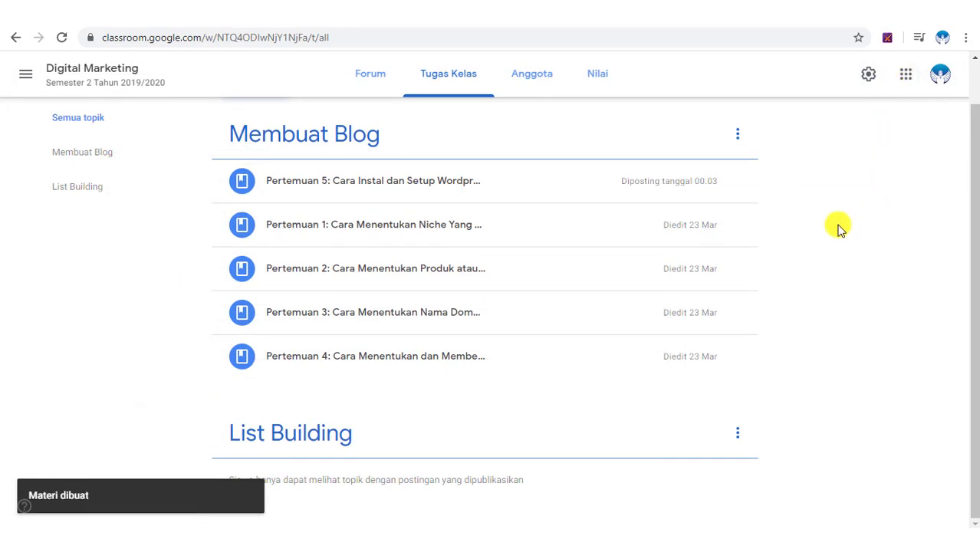
{"action": "left_click_drag", "start_coordinate": [586, 182], "coordinate": [497, 372]}
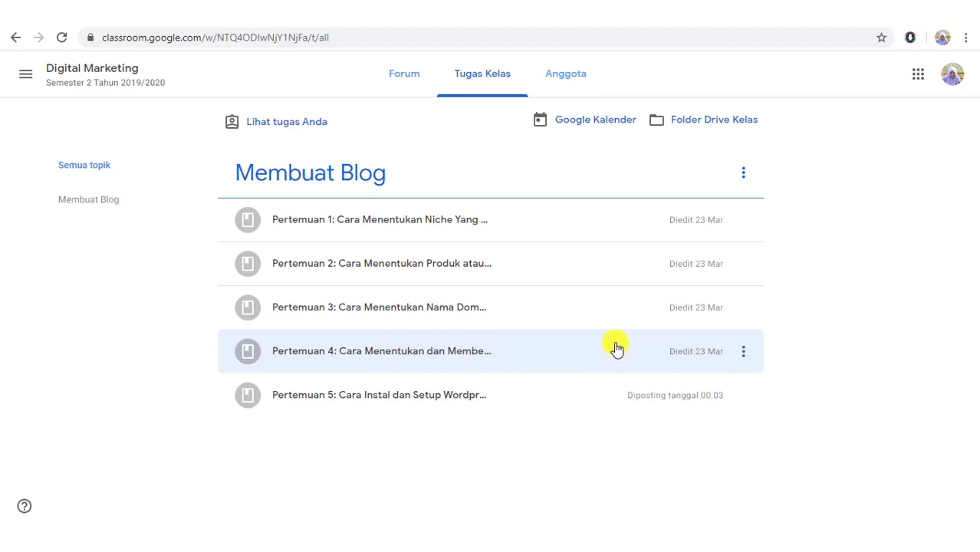
In the student's view of the class, expand Pertemuan 5 to check its description and attachments, and collapse it
{"action": "left_click", "coordinate": [406, 397]}
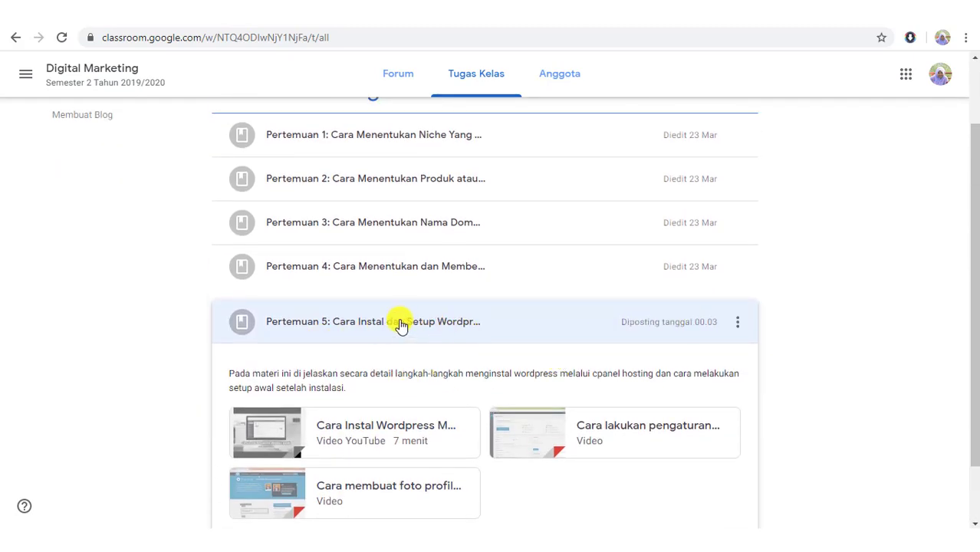
{"action": "left_click", "coordinate": [425, 322]}
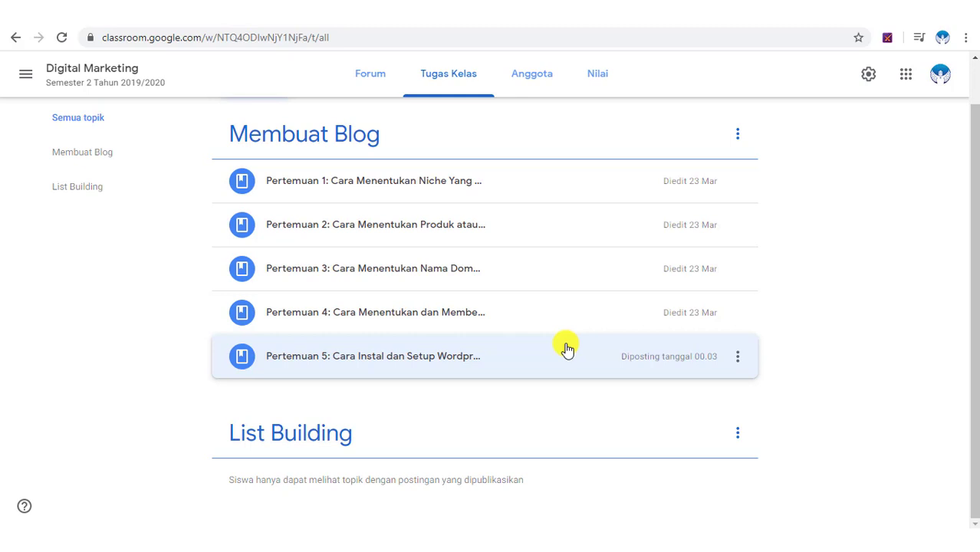
Create an assignment titled "Tugas Membuat Blog" with submission instructions and four numbered items on the blog's niche, domain name, domain and hosting provider, and URL
{"action": "scroll", "coordinate": [790, 234], "scroll_direction": "up", "scroll_amount": 1}
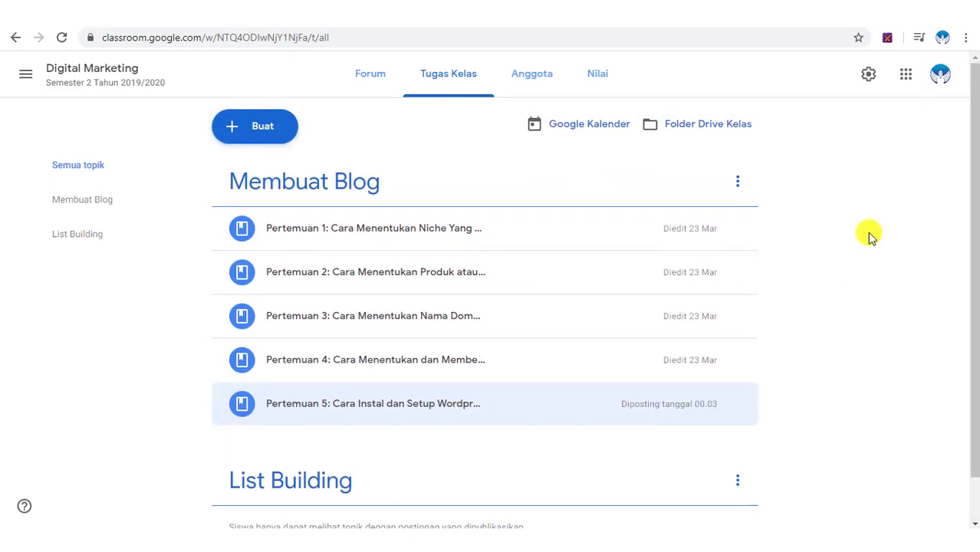
{"action": "left_click", "coordinate": [265, 129]}
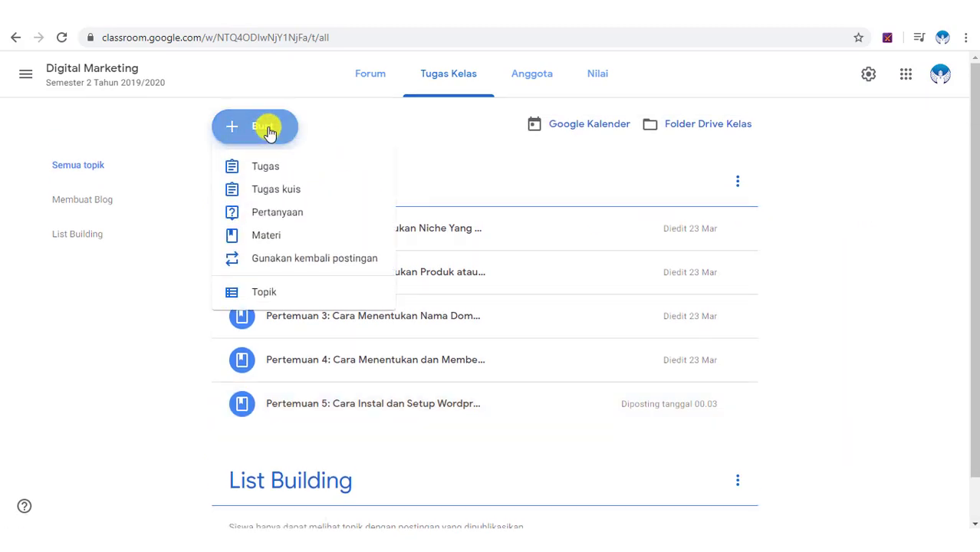
{"action": "left_click", "coordinate": [278, 170]}
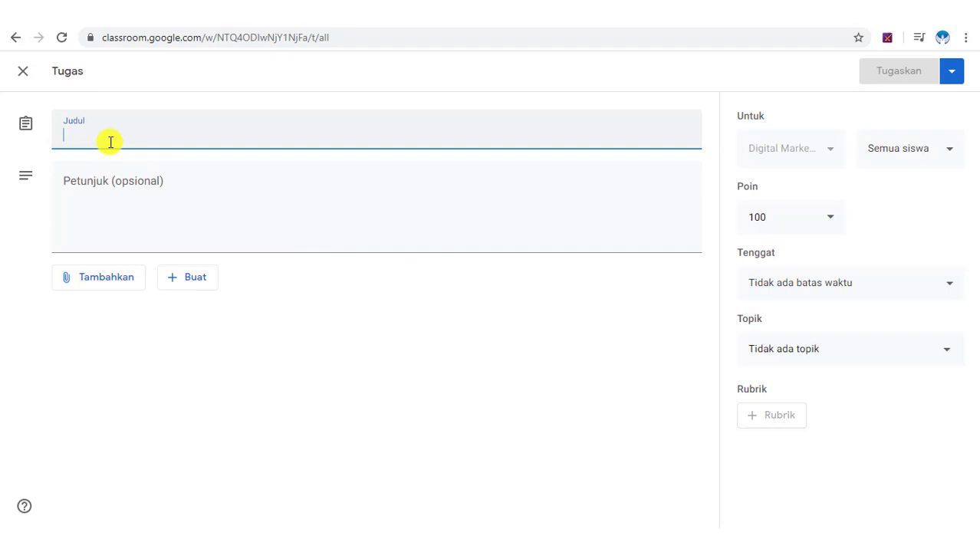
{"action": "type", "text": "Tu"}
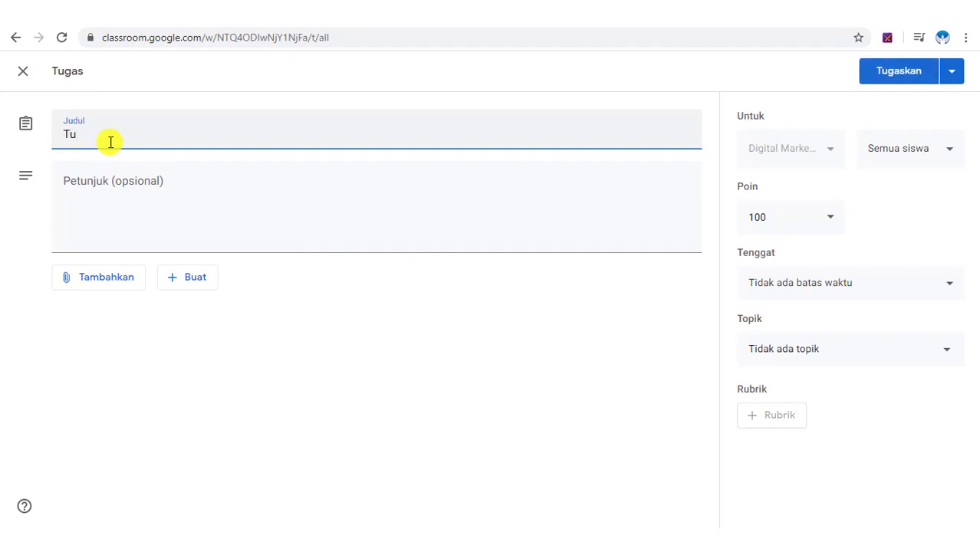
{"action": "type", "text": "agas Membuat Blog"}
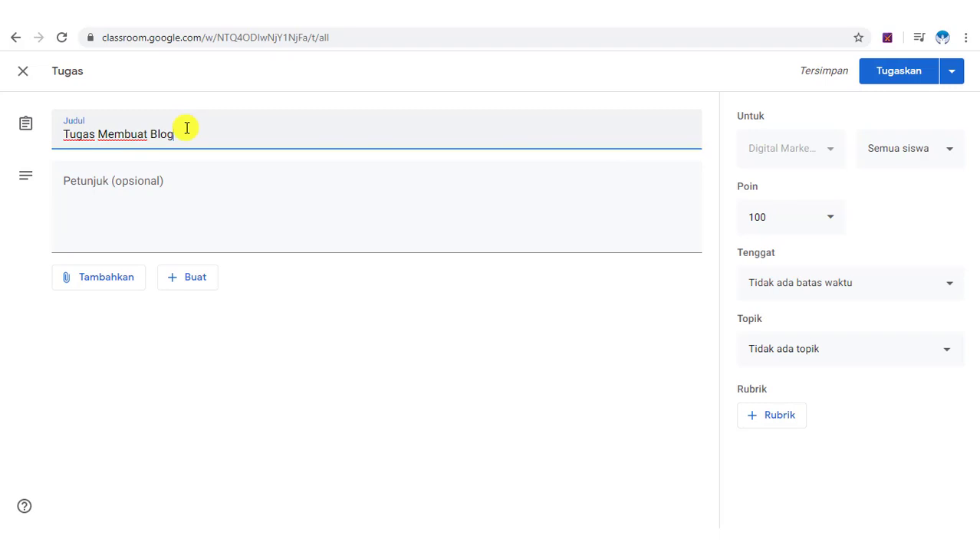
{"action": "left_click", "coordinate": [159, 179]}
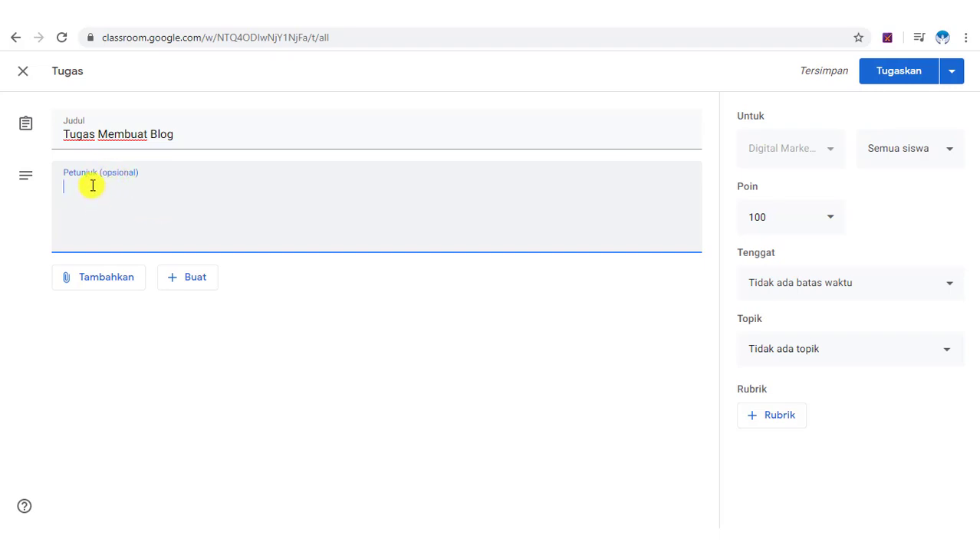
{"action": "type", "text": "Setelah Anda sudah pelajari materi di pertemuan pertama sampai dengan yang kelima, selanjutnya silakan Anda kerjakan tugas berikut ini. Tulis jawaban Anda melalui google doc secara online langsung melalui kelas, bisa juga Anda buat ke format pdf atau bisa Anda tulis di kertas kemudian Anda foto. 1.\tApa nama niche untuk blog yang akan Anda buat, berikan juga alasannya? 2.\tApa nama domain yang akan Anda gunakan? 3.\tDimana Anda menyawa domain dan hosting untuk blog Anda? 4.\tInformasikan url domain dari blog yang sudah Anda buat sebagai bukti tugas sudah Anda kerjakan Kerjakan tugas dan serahkan tugas sesuai batas waktu yang tersedia! Selamat mengerjakan."}
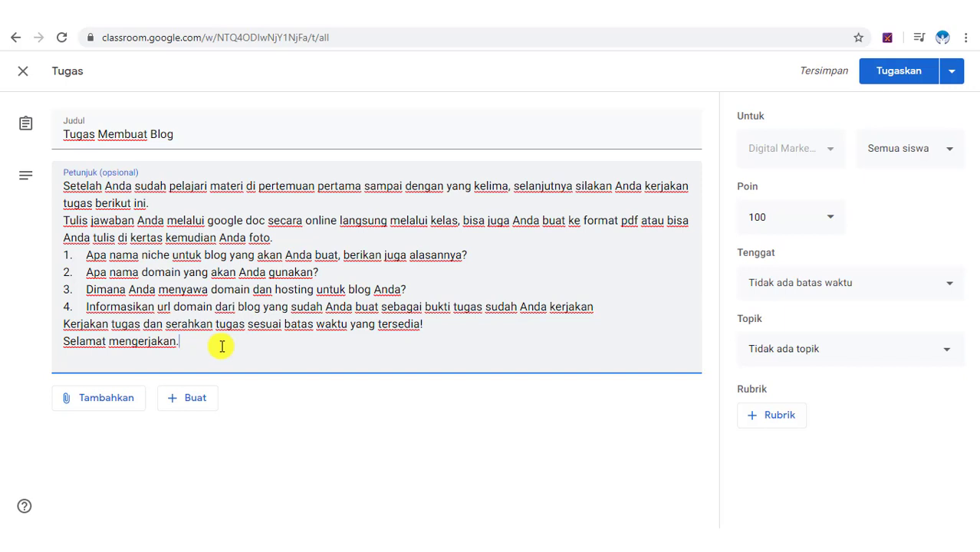
{"action": "left_click", "coordinate": [90, 414]}
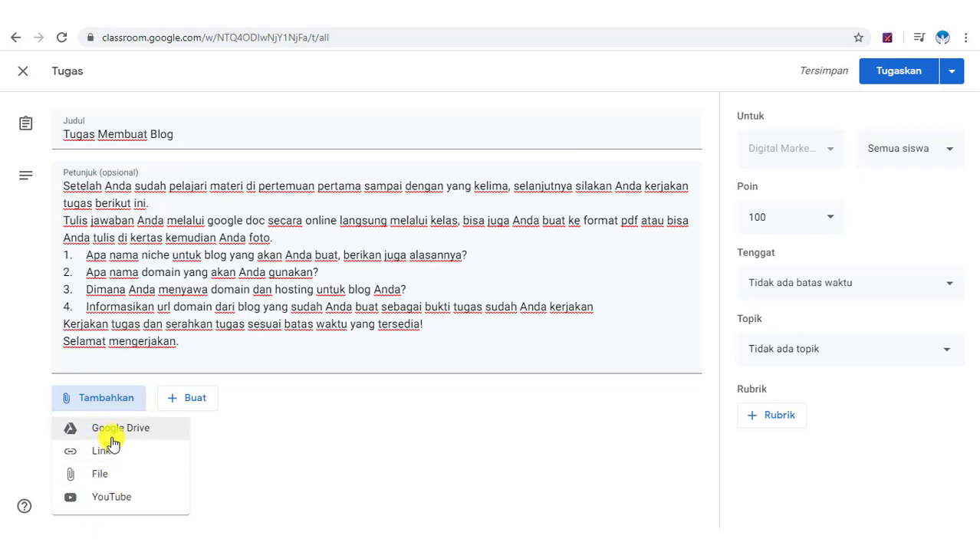
{"action": "left_click", "coordinate": [272, 395]}
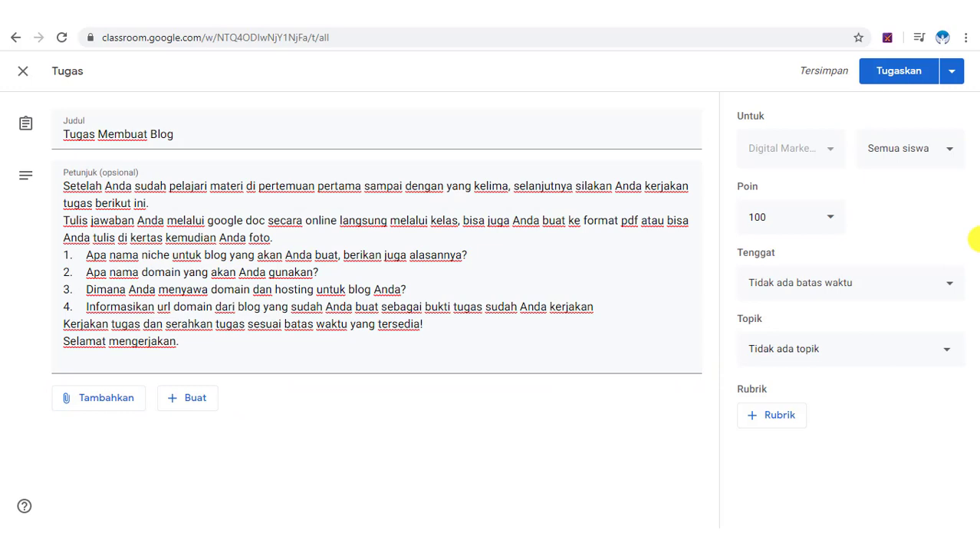
{"action": "left_click", "coordinate": [824, 219]}
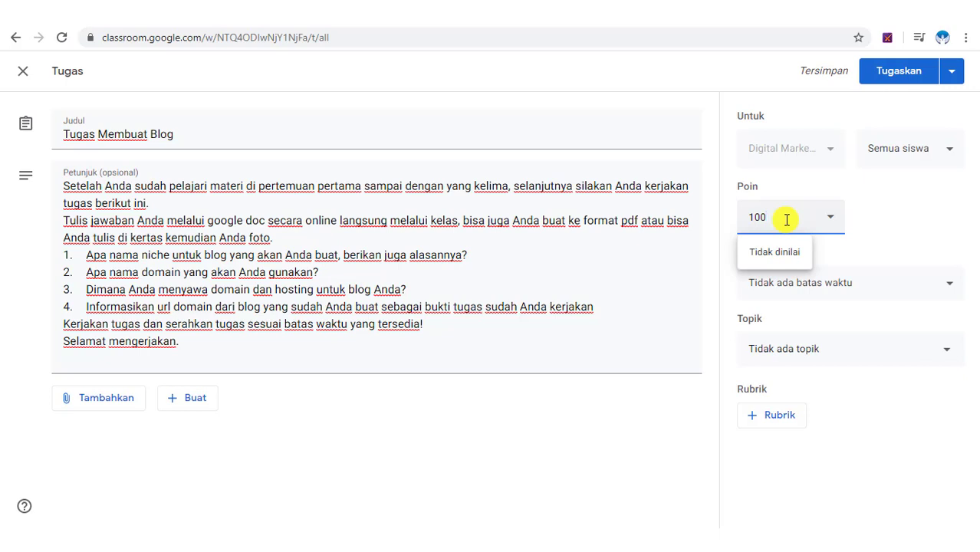
{"action": "left_click", "coordinate": [866, 215]}
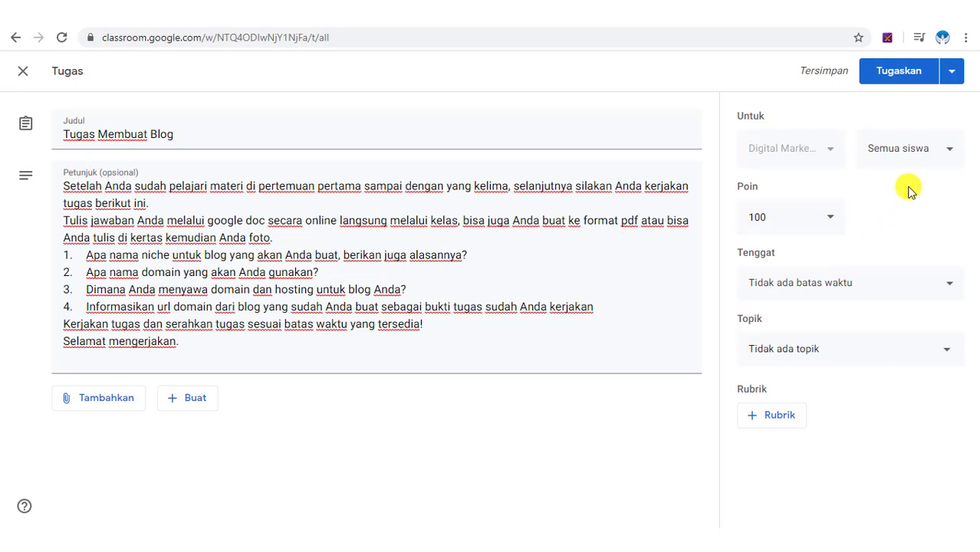
Exclude one student from the assignment's recipients and restore the selection to Semua siswa
{"action": "left_click", "coordinate": [950, 151]}
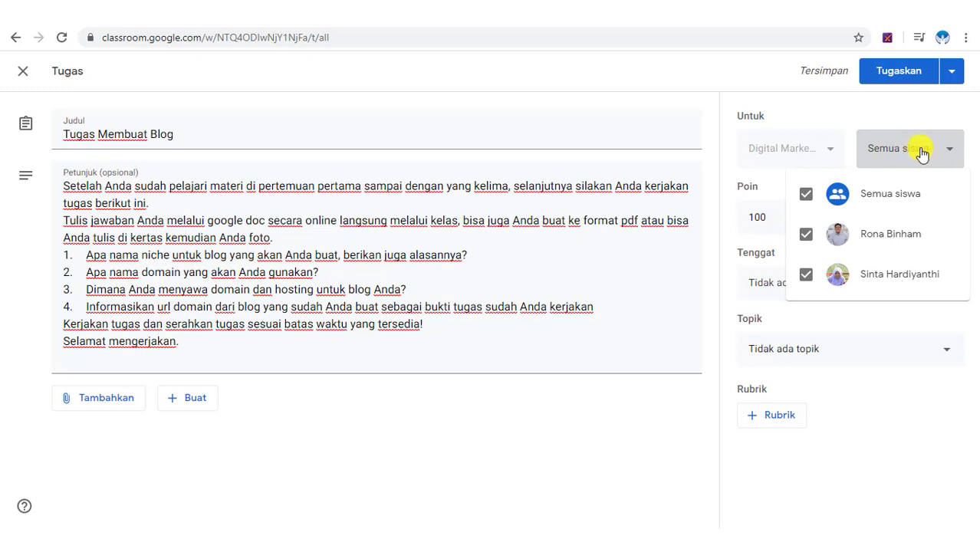
{"action": "left_click", "coordinate": [806, 235]}
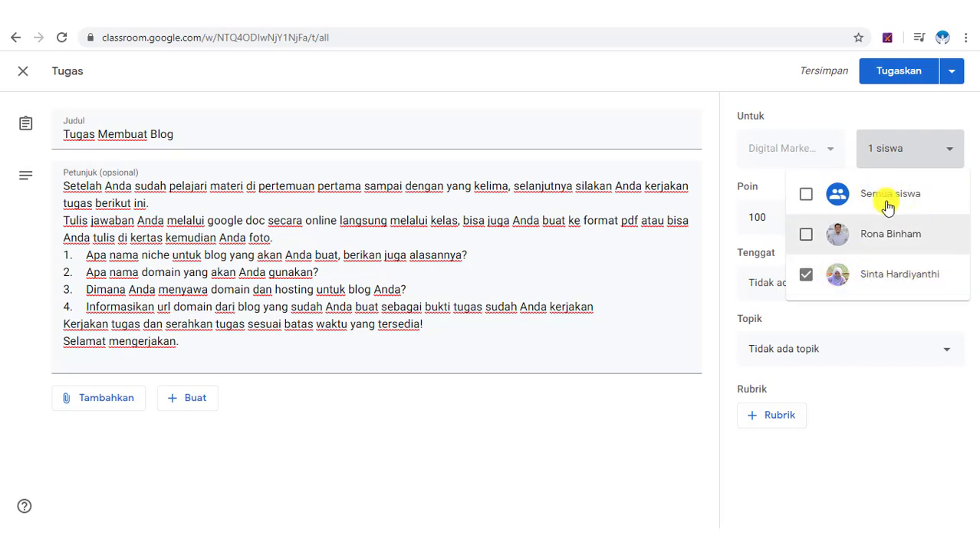
{"action": "left_click", "coordinate": [807, 196]}
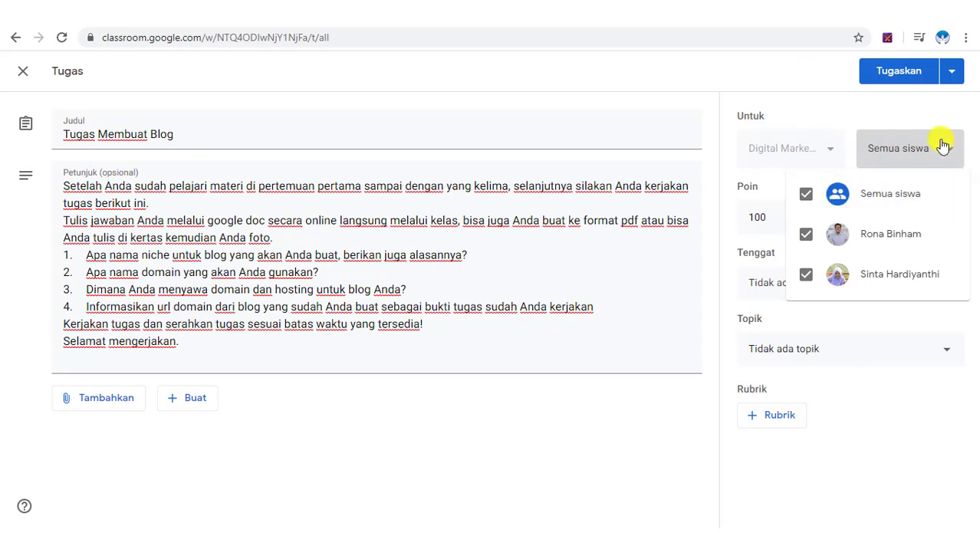
{"action": "left_click", "coordinate": [927, 112]}
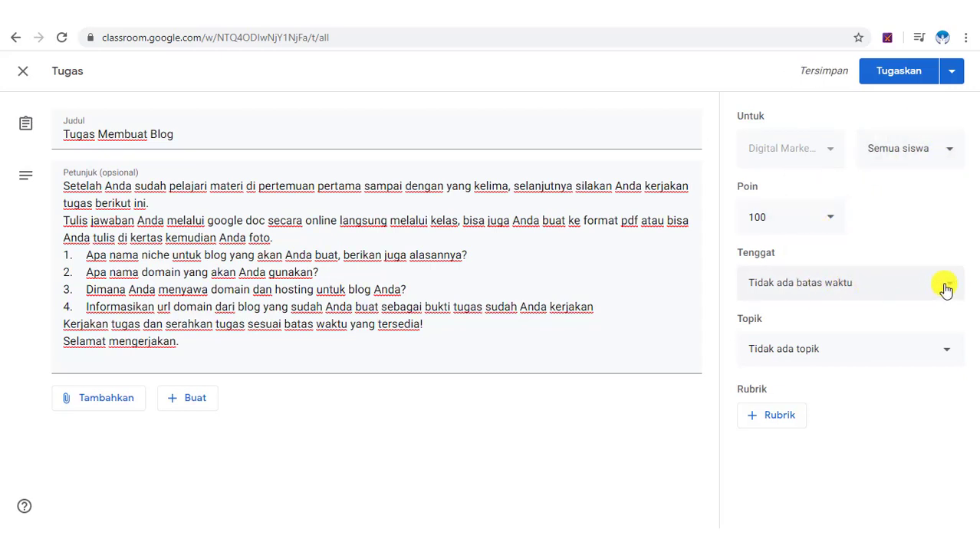
Set the assignment's deadline to 27 Mar 2020 at 23.59 and its topic to Membuat Blog
{"action": "left_click", "coordinate": [945, 288]}
{"action": "left_click", "coordinate": [884, 336]}
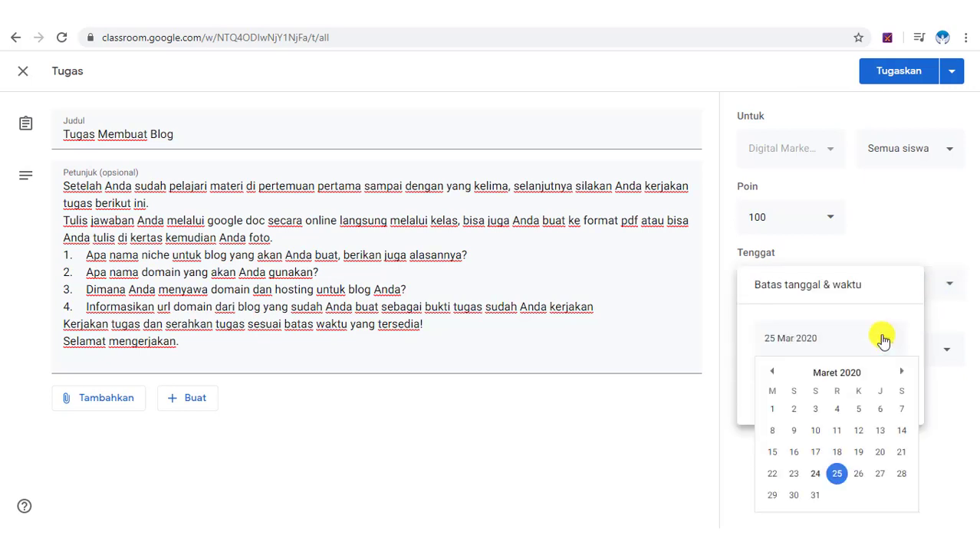
{"action": "left_click", "coordinate": [879, 473]}
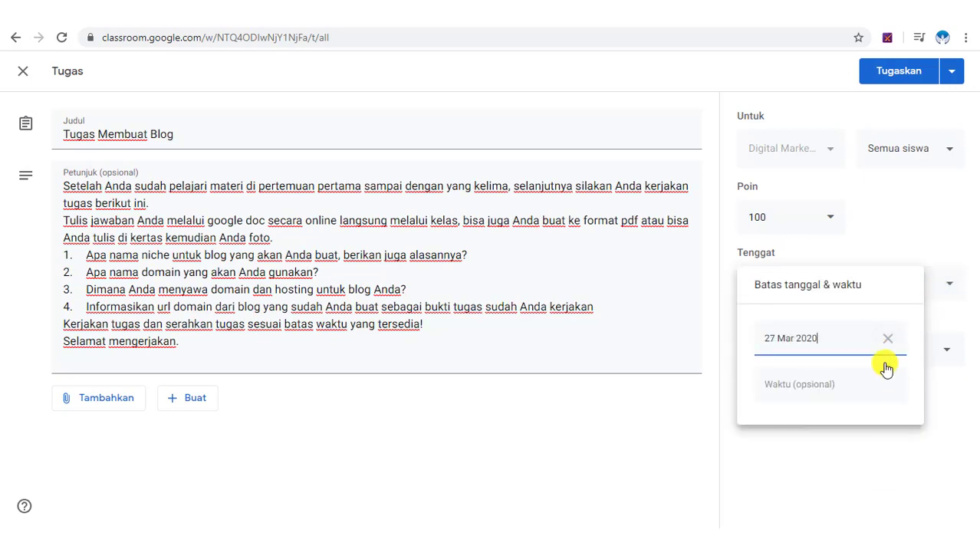
{"action": "left_click", "coordinate": [825, 386]}
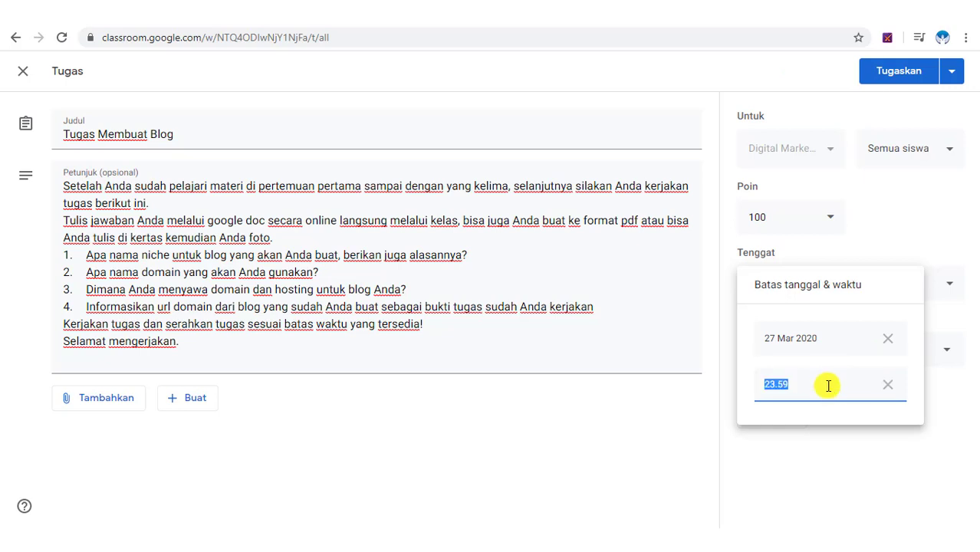
{"action": "left_click", "coordinate": [850, 440]}
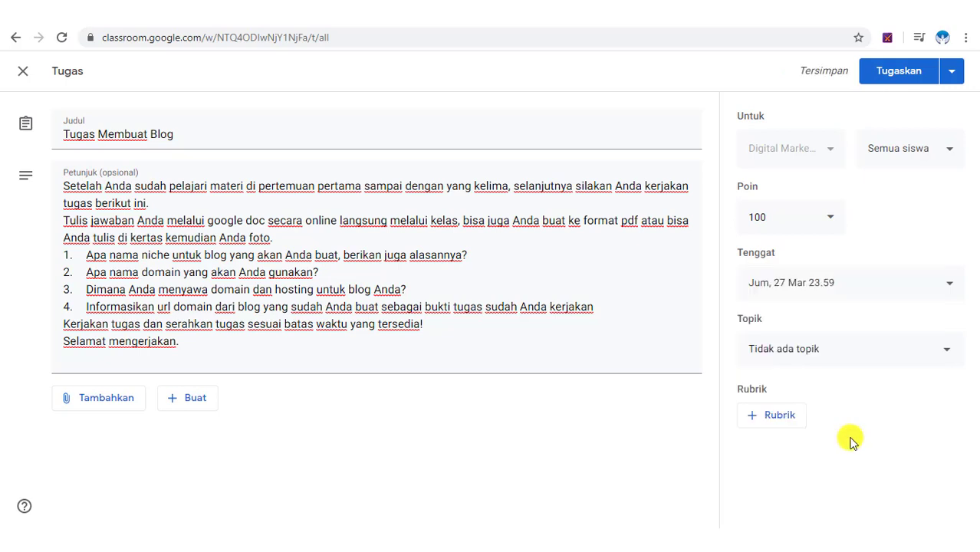
{"action": "left_click", "coordinate": [897, 355]}
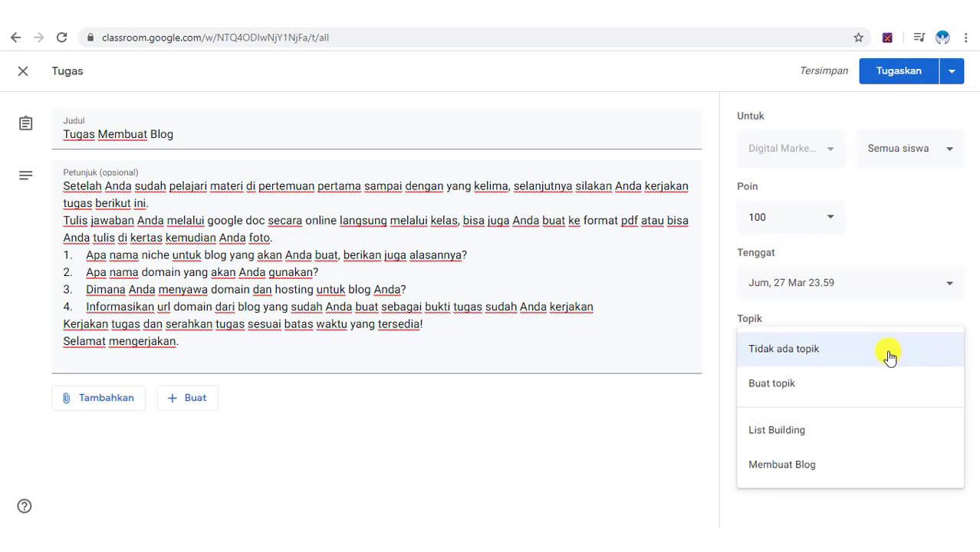
{"action": "left_click", "coordinate": [781, 465]}
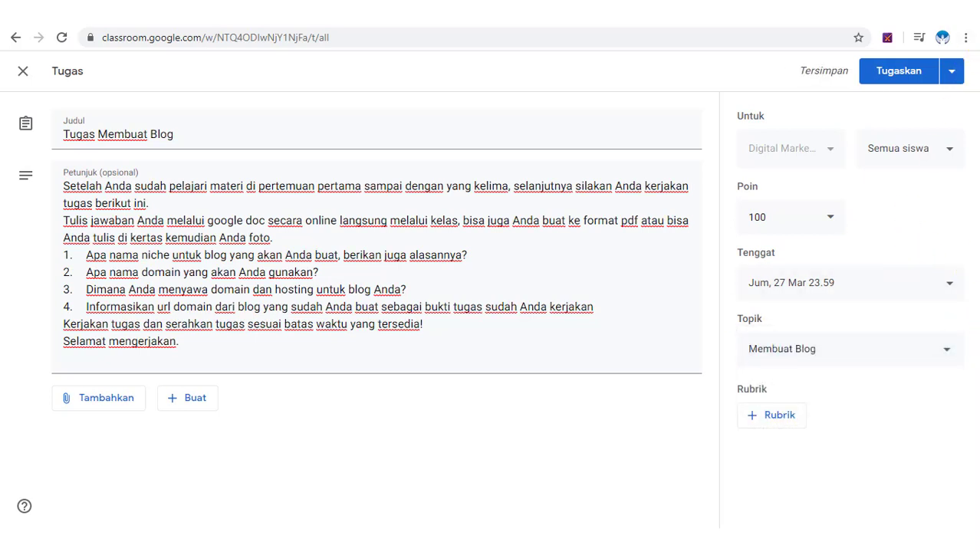
Publish the assignment immediately and move it below Pertemuan 5 in the Membuat Blog topic
{"action": "left_click", "coordinate": [953, 77]}
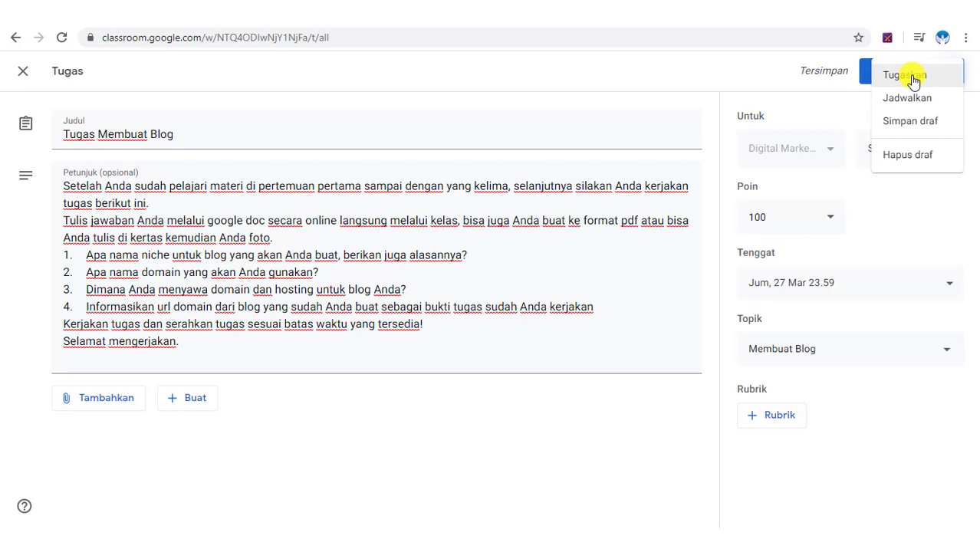
{"action": "left_click", "coordinate": [753, 73]}
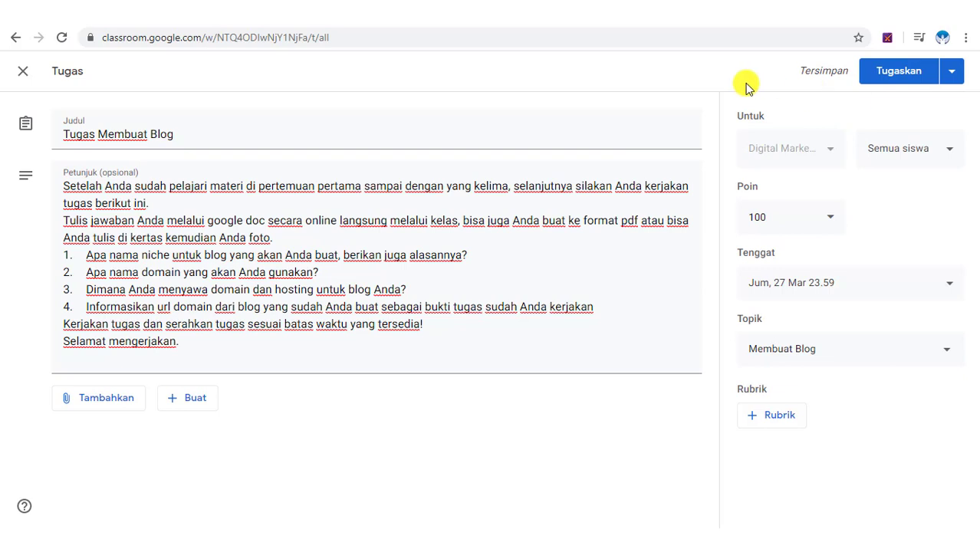
{"action": "left_click", "coordinate": [910, 81]}
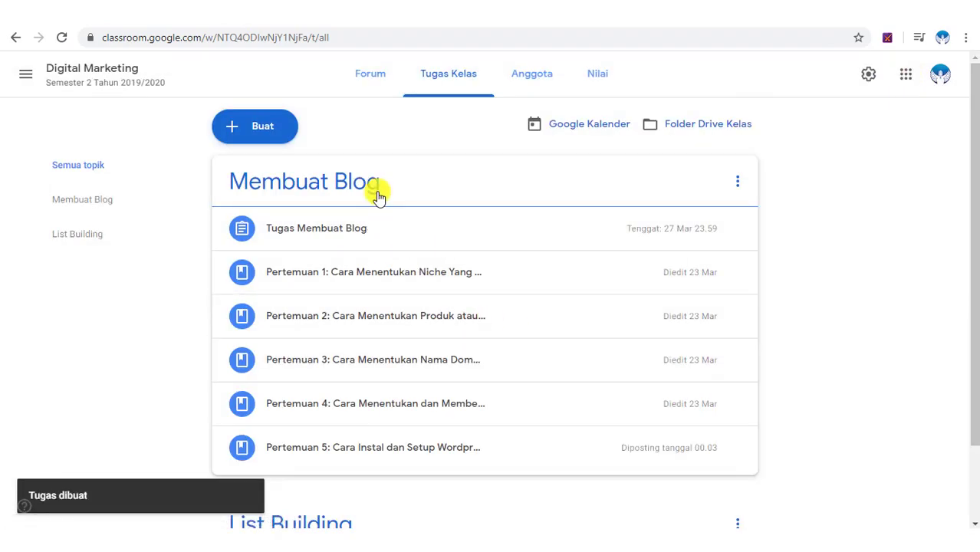
{"action": "left_click_drag", "start_coordinate": [538, 225], "coordinate": [391, 452]}
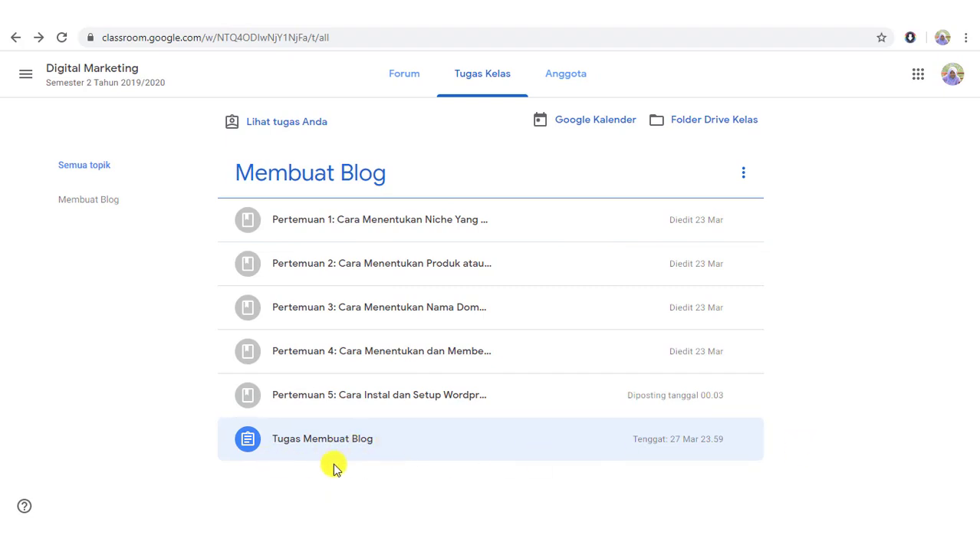
In the student's view of the class, open the details of Tugas Membuat Blog and add a new Google Docs document to the student's work
{"action": "left_click", "coordinate": [384, 441]}
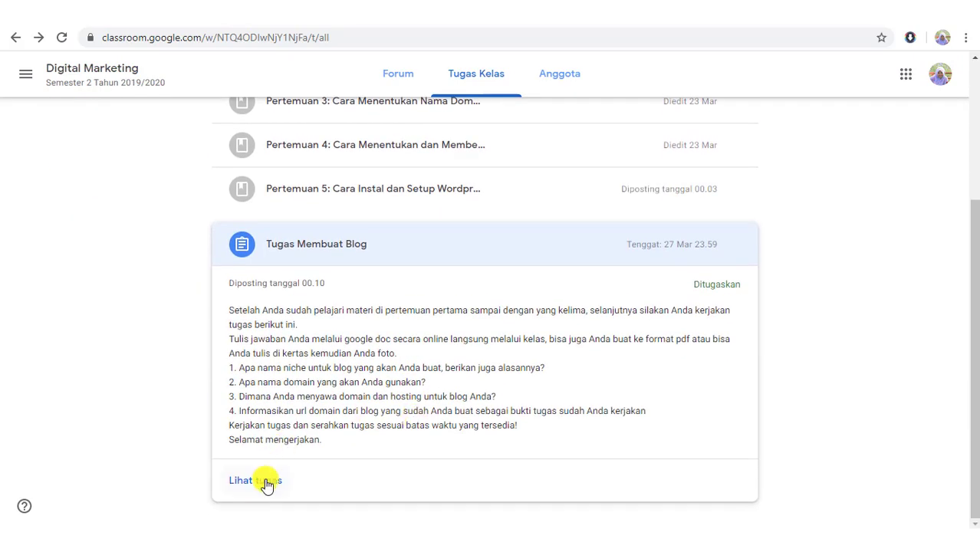
{"action": "left_click", "coordinate": [261, 483]}
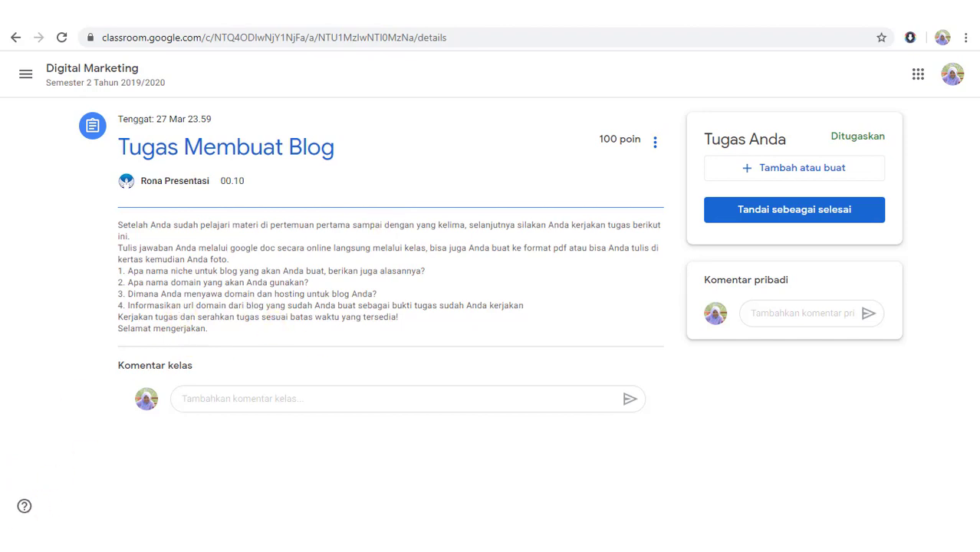
{"action": "left_click", "coordinate": [779, 180]}
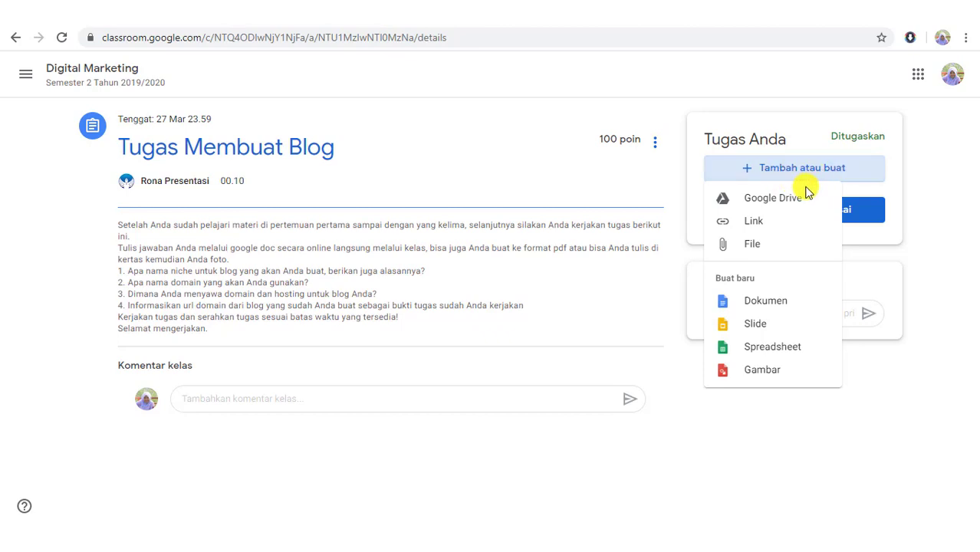
{"action": "left_click", "coordinate": [780, 306]}
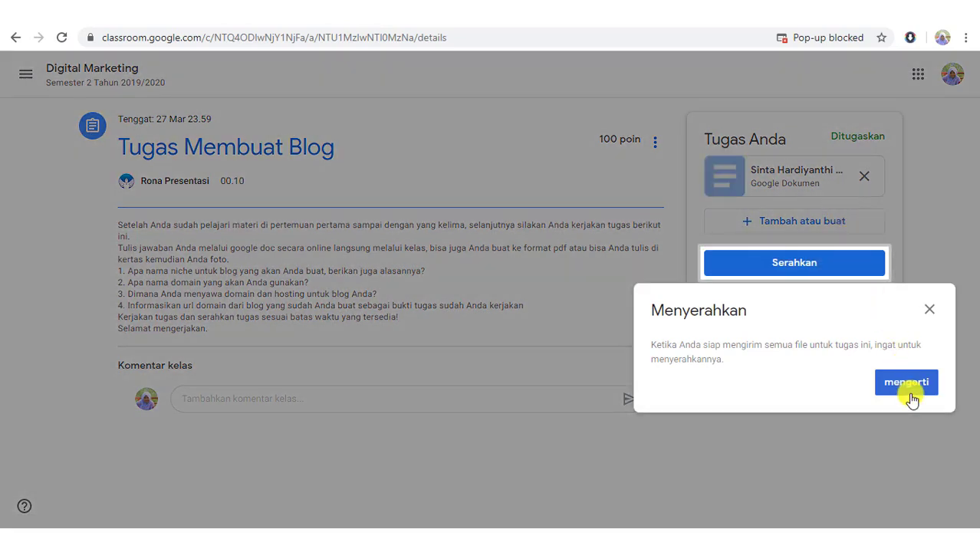
{"action": "left_click", "coordinate": [912, 392]}
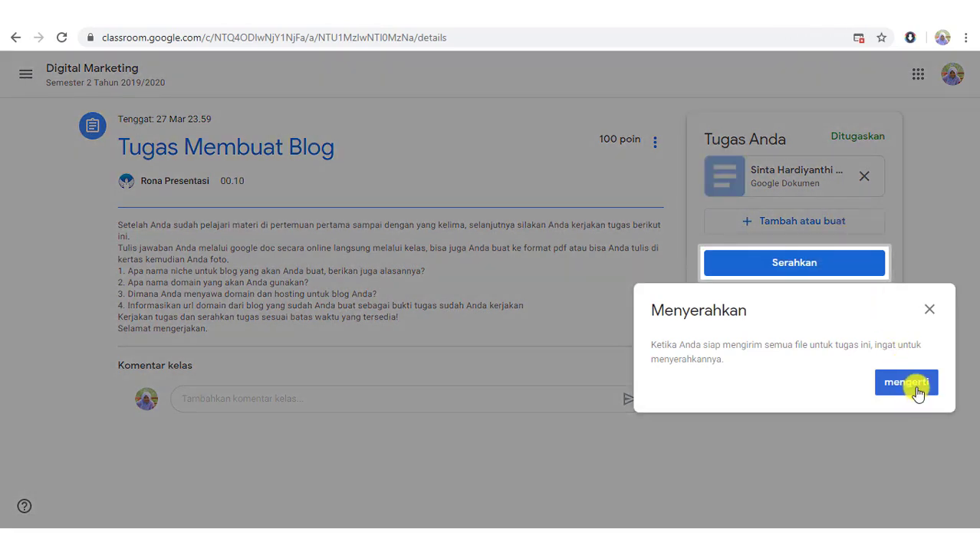
{"action": "left_click", "coordinate": [906, 383]}
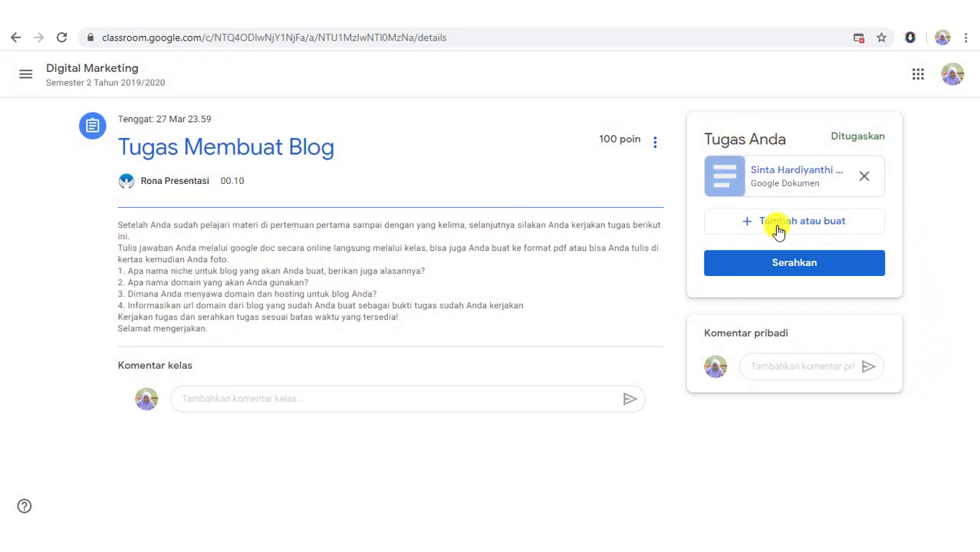
Open the student's attached document and submit the completed answers for Tugas Membuat Blog
{"action": "left_click", "coordinate": [788, 175]}
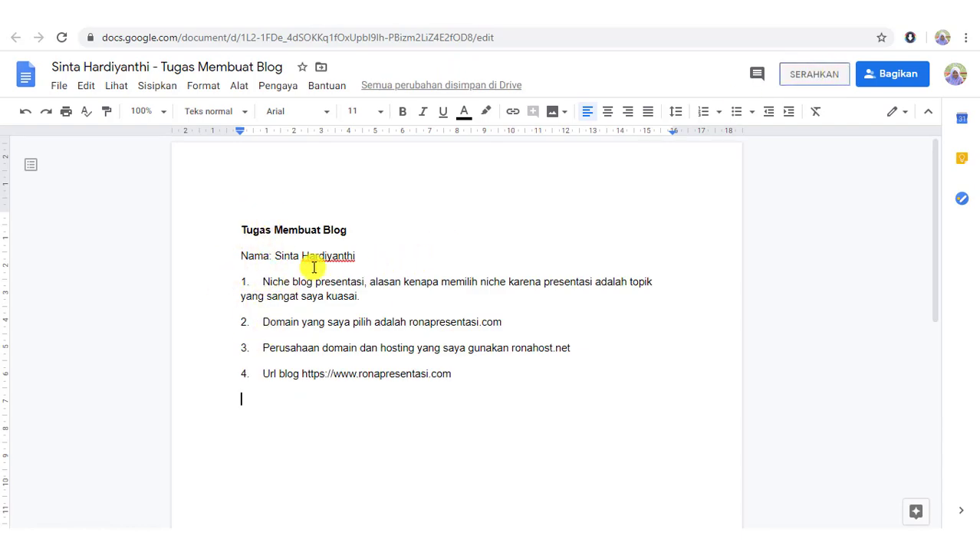
{"action": "left_click", "coordinate": [806, 74]}
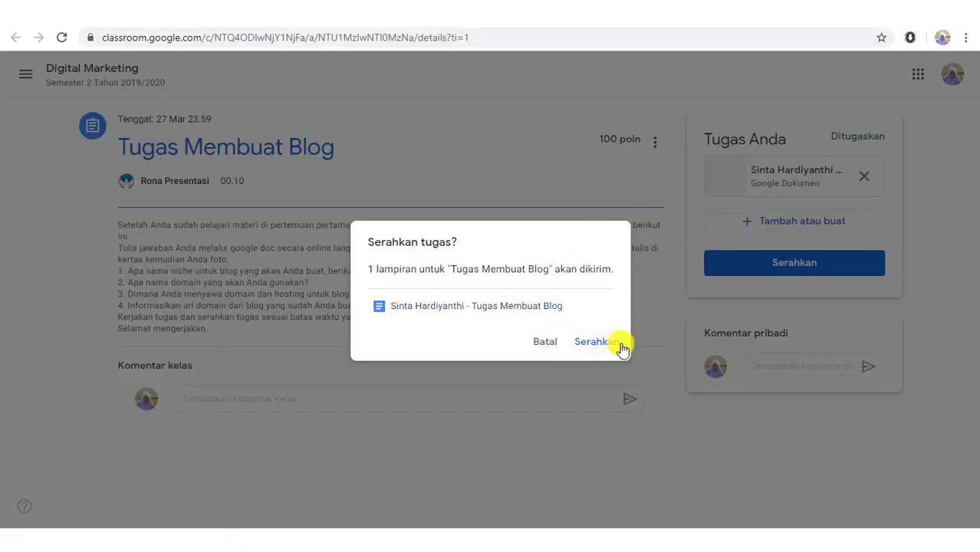
{"action": "left_click", "coordinate": [603, 343]}
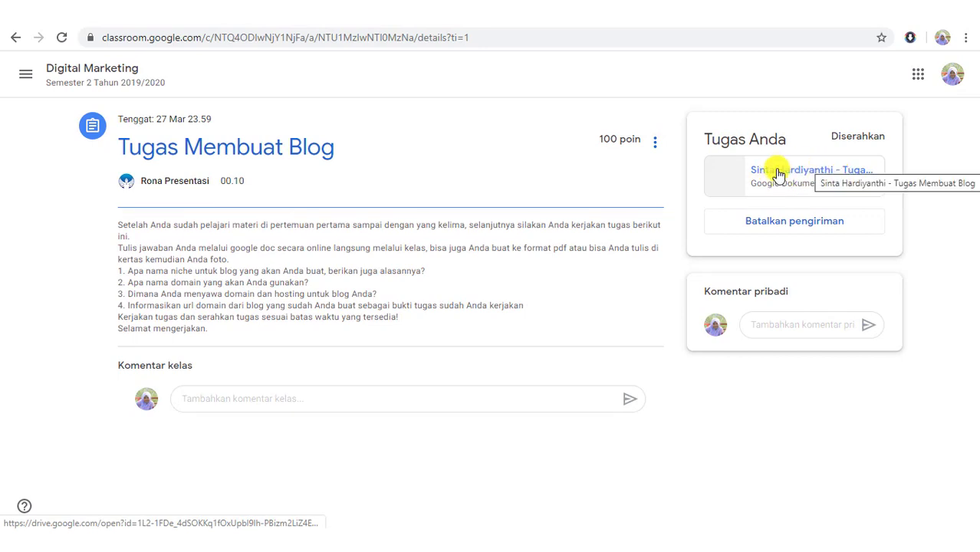
{"action": "left_click", "coordinate": [783, 176]}
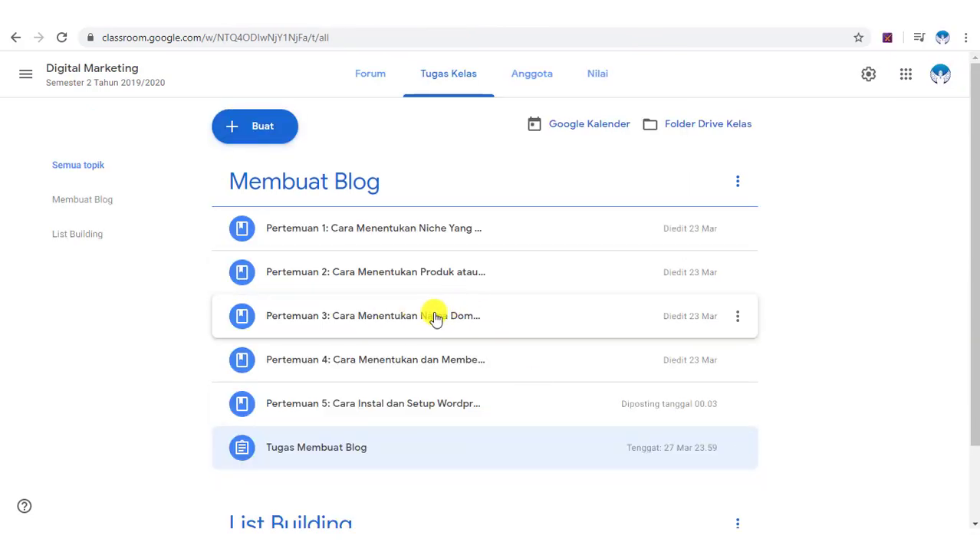
In the teacher's view, open the submissions of Tugas Membuat Blog and open the student's submitted Google Docs document
{"action": "scroll", "coordinate": [376, 276], "scroll_direction": "down", "scroll_amount": 1}
{"action": "scroll", "coordinate": [330, 302], "scroll_direction": "up", "scroll_amount": 1}
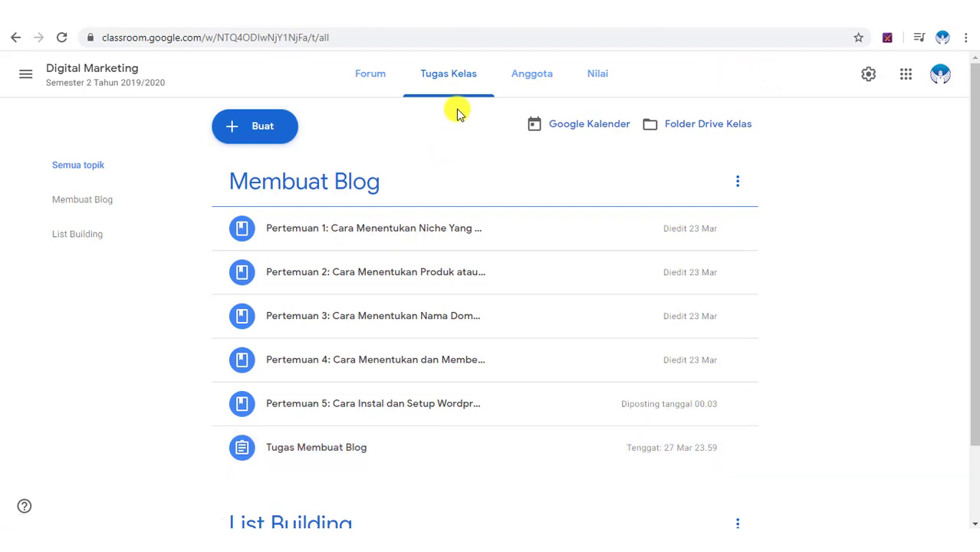
{"action": "scroll", "coordinate": [453, 130], "scroll_direction": "down", "scroll_amount": 1}
{"action": "left_click", "coordinate": [378, 351]}
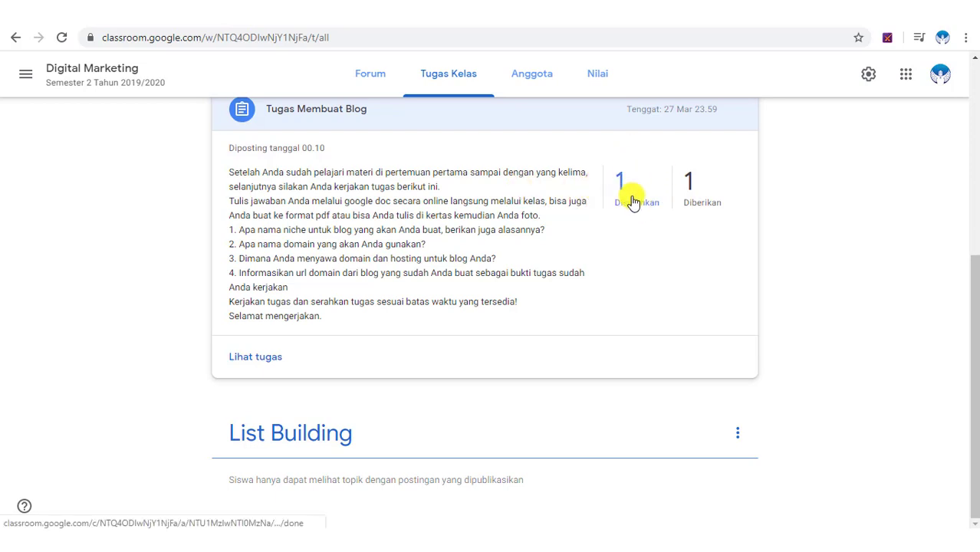
{"action": "left_click", "coordinate": [636, 209]}
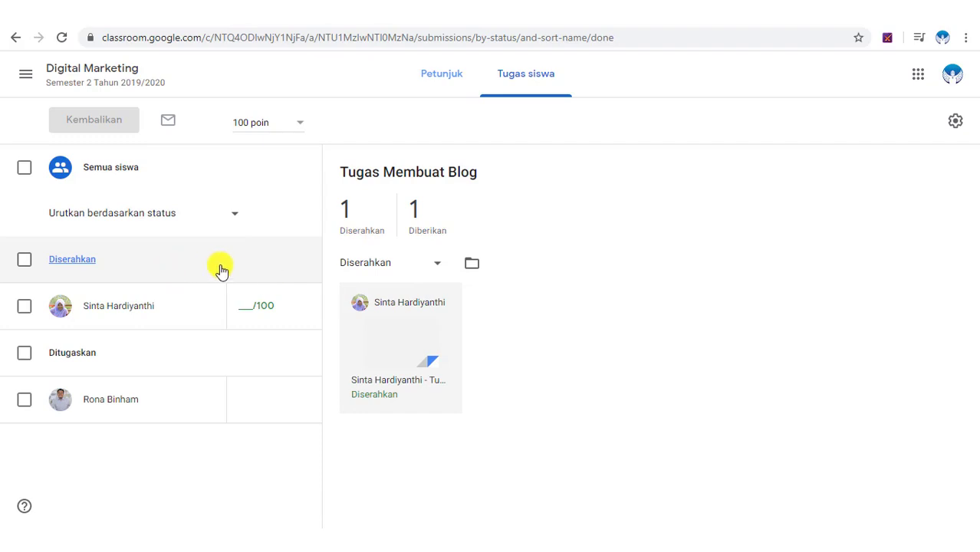
{"action": "left_click", "coordinate": [432, 231]}
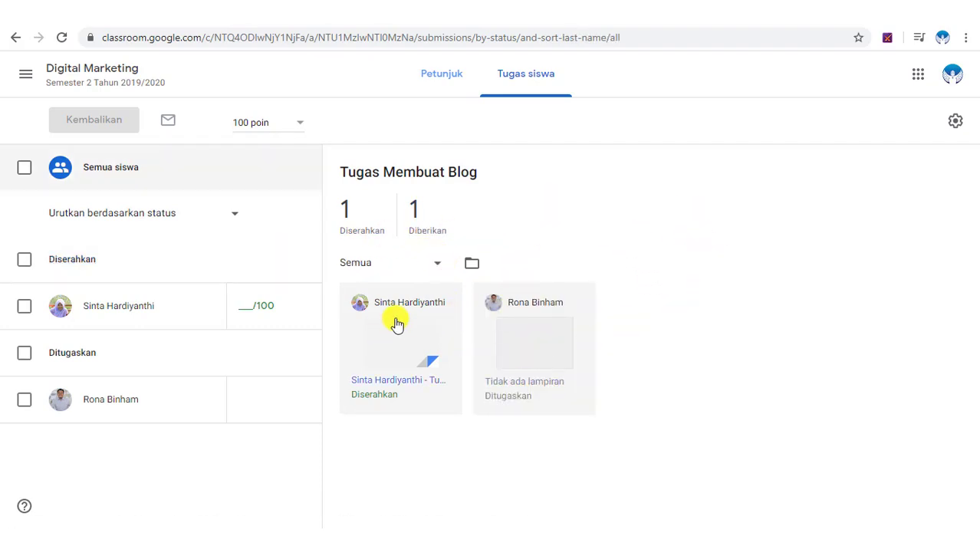
{"action": "left_click", "coordinate": [390, 380]}
{"action": "left_click", "coordinate": [629, 253]}
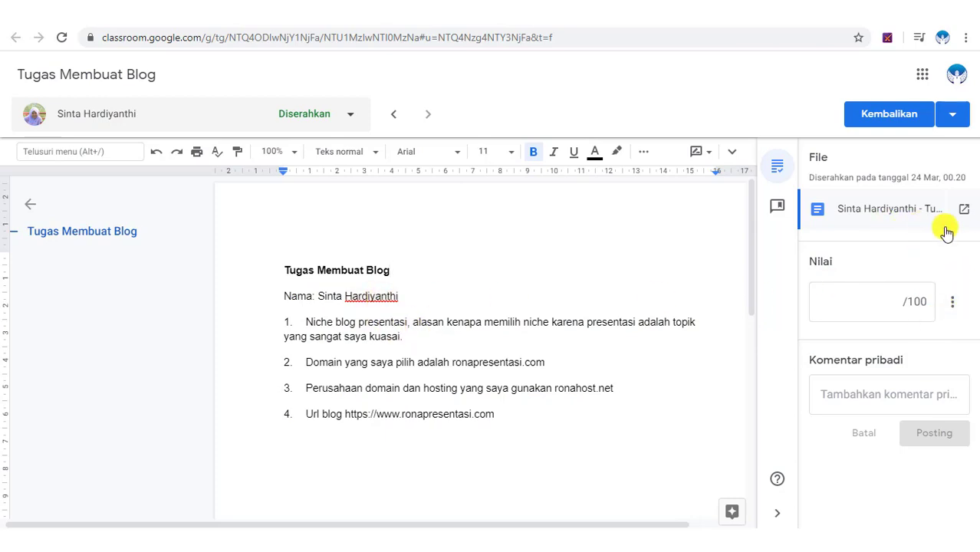
{"action": "left_click", "coordinate": [895, 302]}
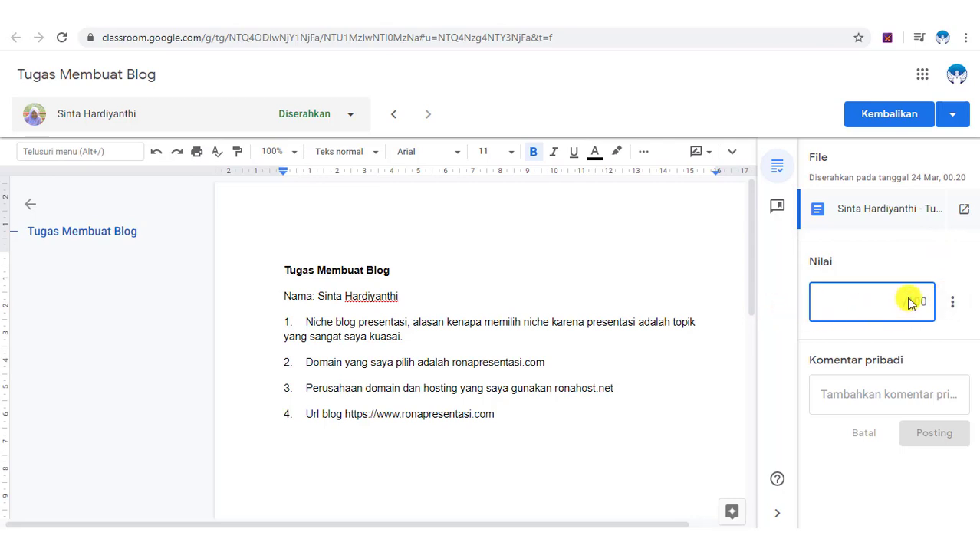
{"action": "type", "text": "90"}
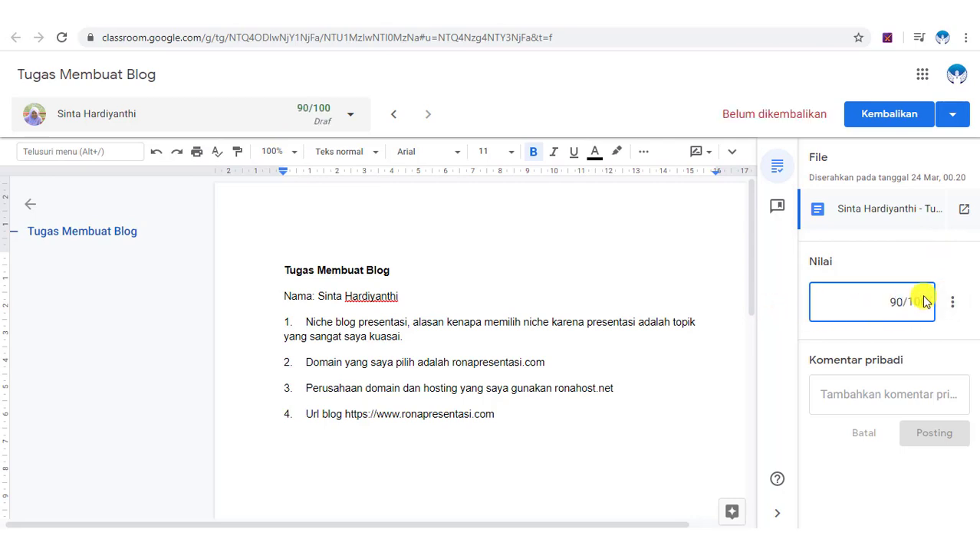
{"action": "key", "text": "BackSpace"}
{"action": "key", "text": "BackSpace"}
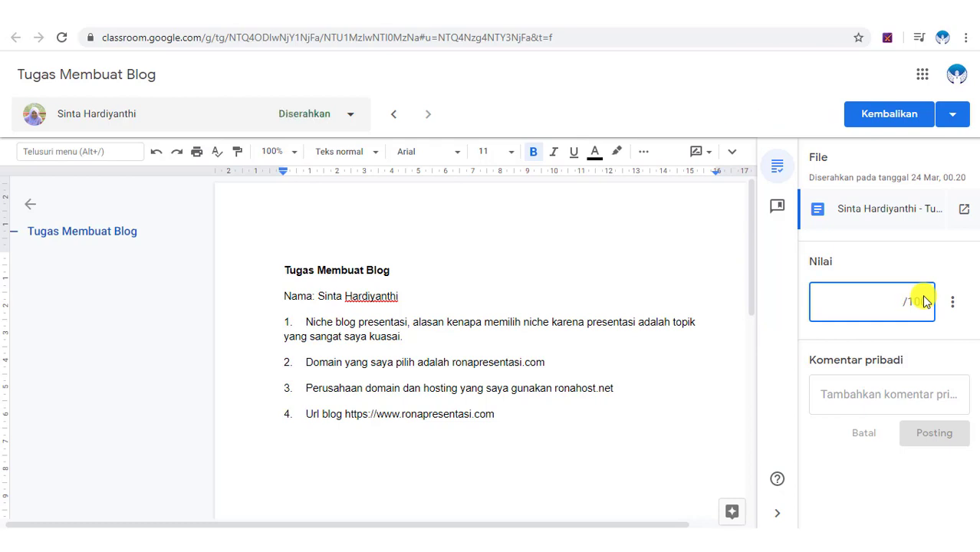
{"action": "type", "text": "80"}
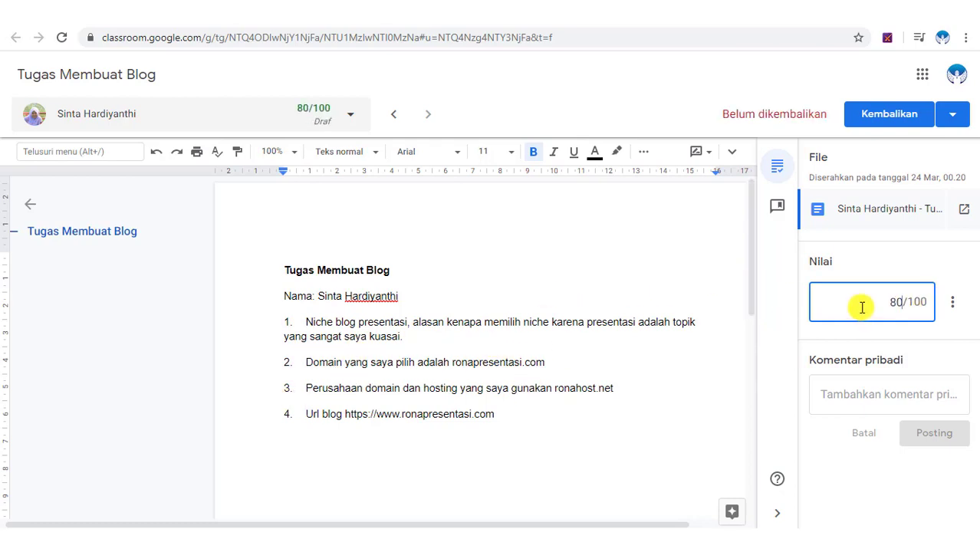
{"action": "key", "text": "BackSpace"}
{"action": "key", "text": "BackSpace"}
Grade the student's document 100 out of 100 and post the private comment "Semangat terus ya"
{"action": "type", "text": "100"}
{"action": "left_click", "coordinate": [885, 391]}
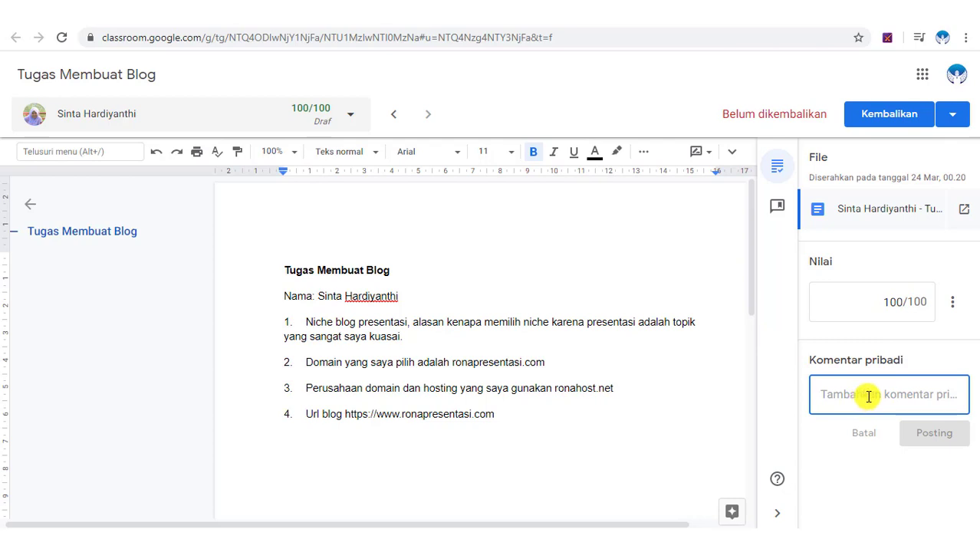
{"action": "type", "text": "Semangat terus ya"}
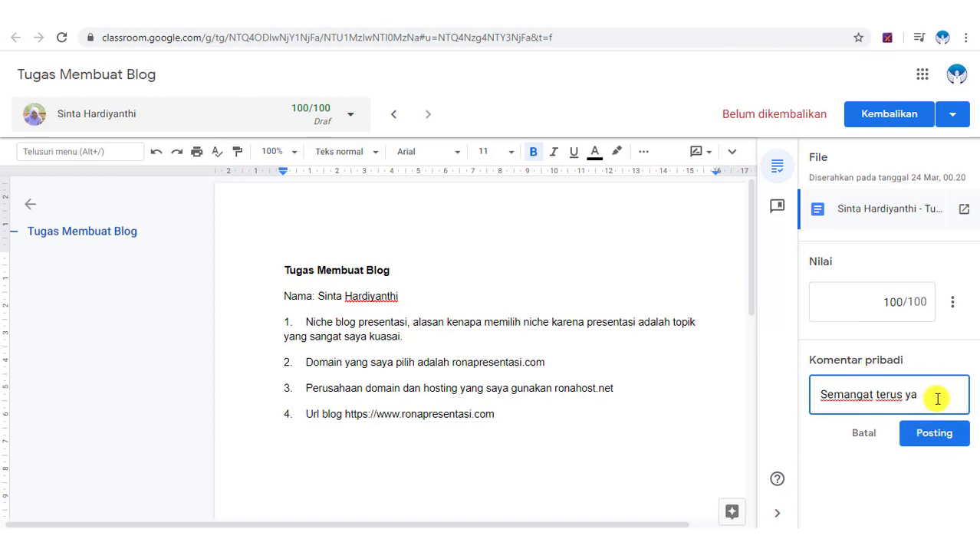
{"action": "left_click", "coordinate": [948, 439]}
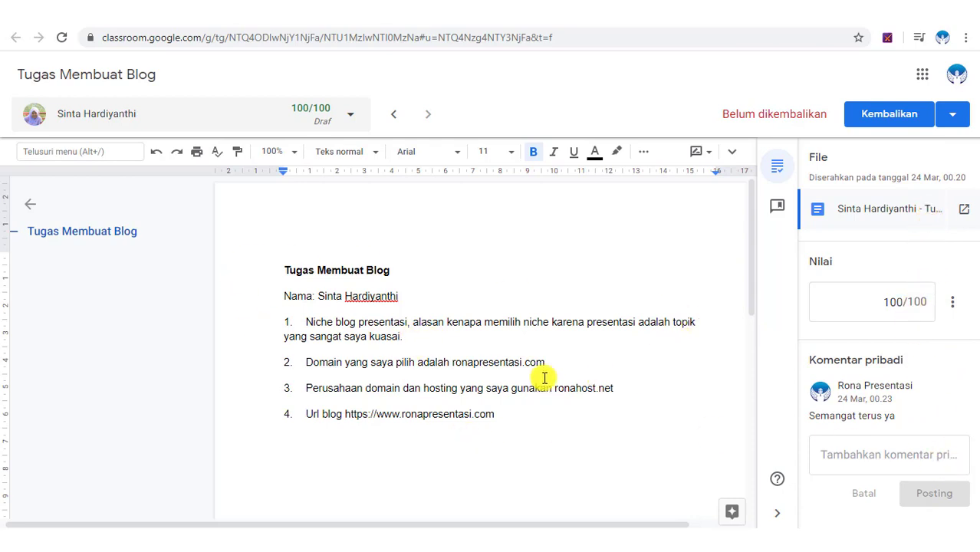
Return the graded work to the student and open the Tugas Membuat Blog details in that student's view
{"action": "left_click", "coordinate": [890, 115]}
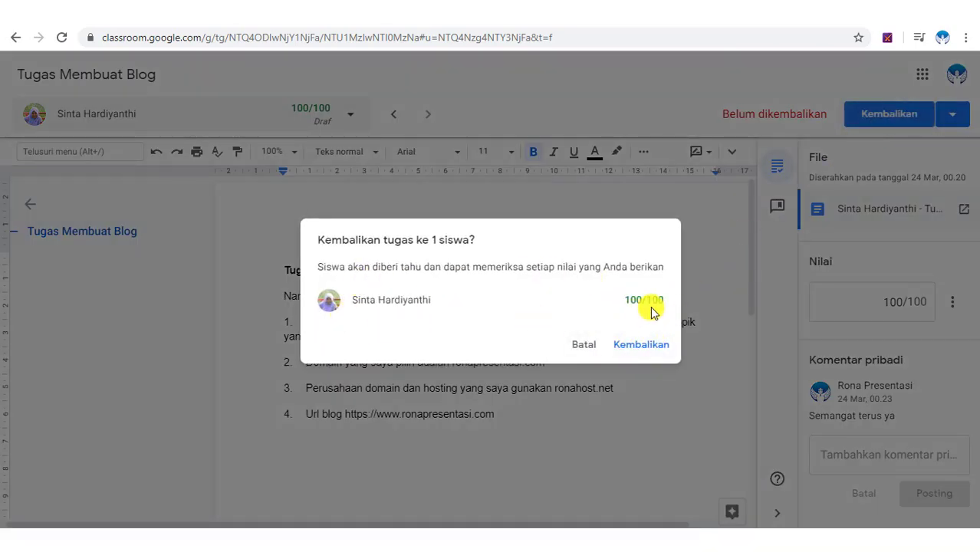
{"action": "left_click", "coordinate": [658, 349]}
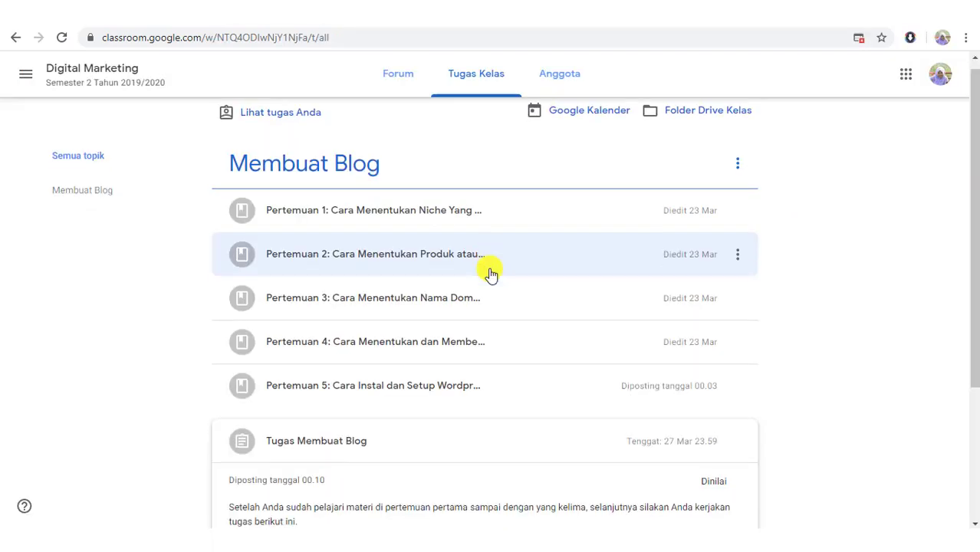
{"action": "scroll", "coordinate": [328, 368], "scroll_direction": "down", "scroll_amount": 2}
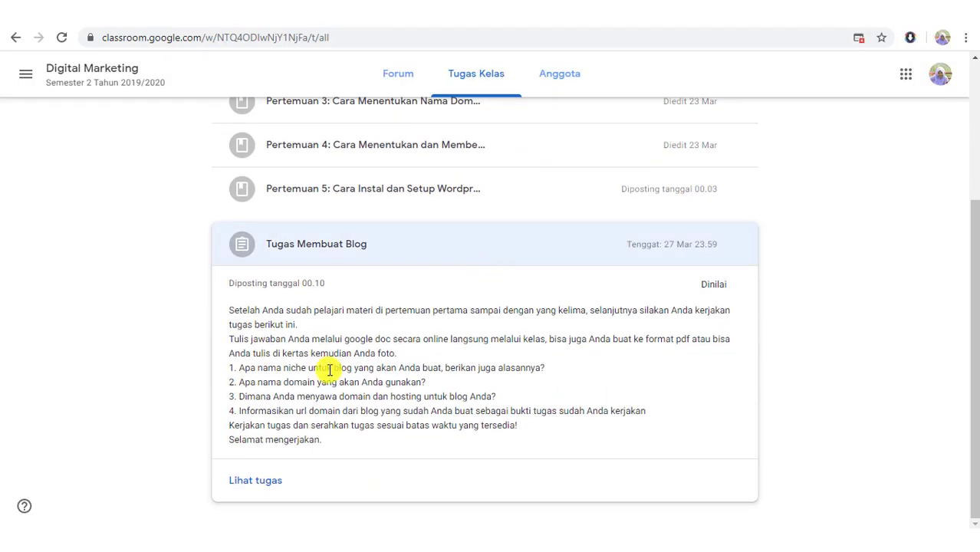
{"action": "left_click", "coordinate": [261, 483]}
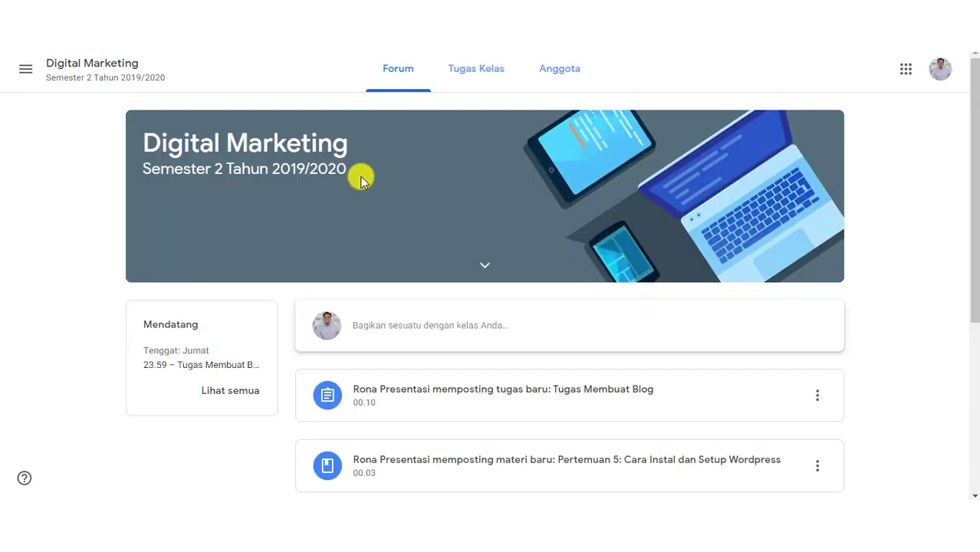
In the second student's view of the class, open the full details of Tugas Membuat Blog and dismiss the introductory tips
{"action": "left_click", "coordinate": [494, 76]}
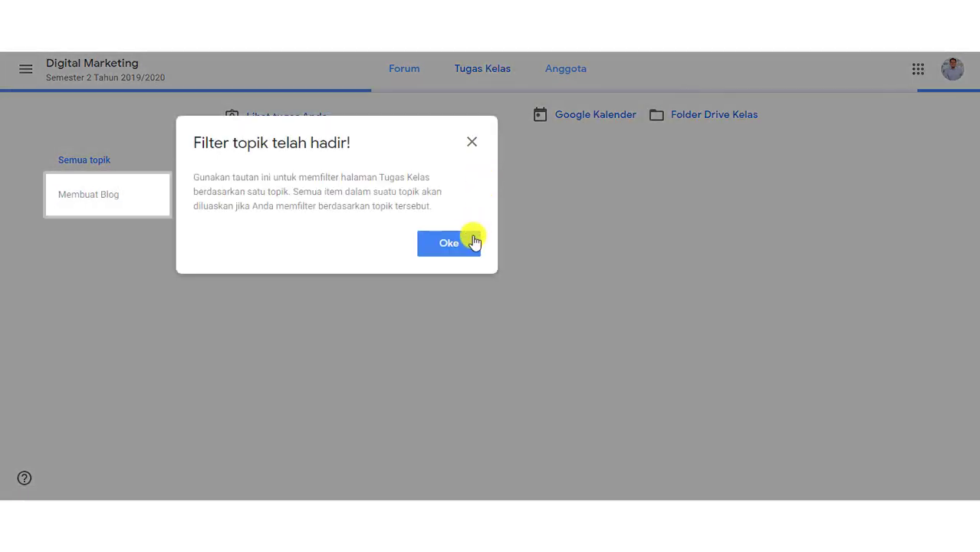
{"action": "left_click", "coordinate": [448, 243]}
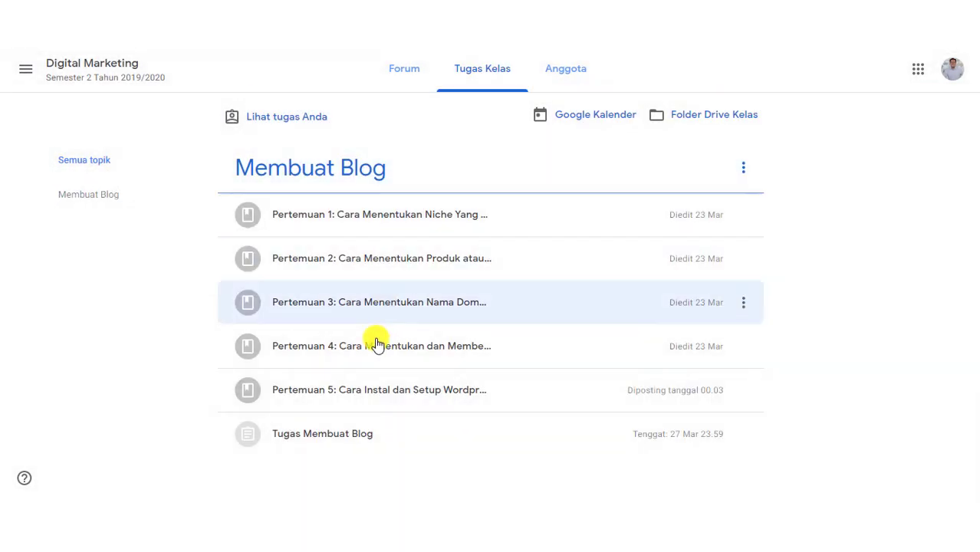
{"action": "left_click", "coordinate": [383, 441]}
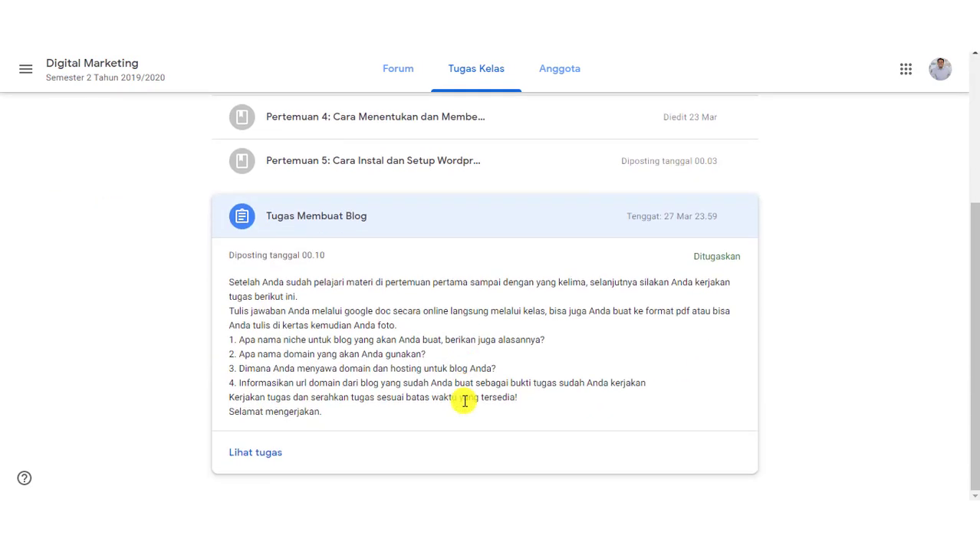
{"action": "left_click", "coordinate": [259, 454]}
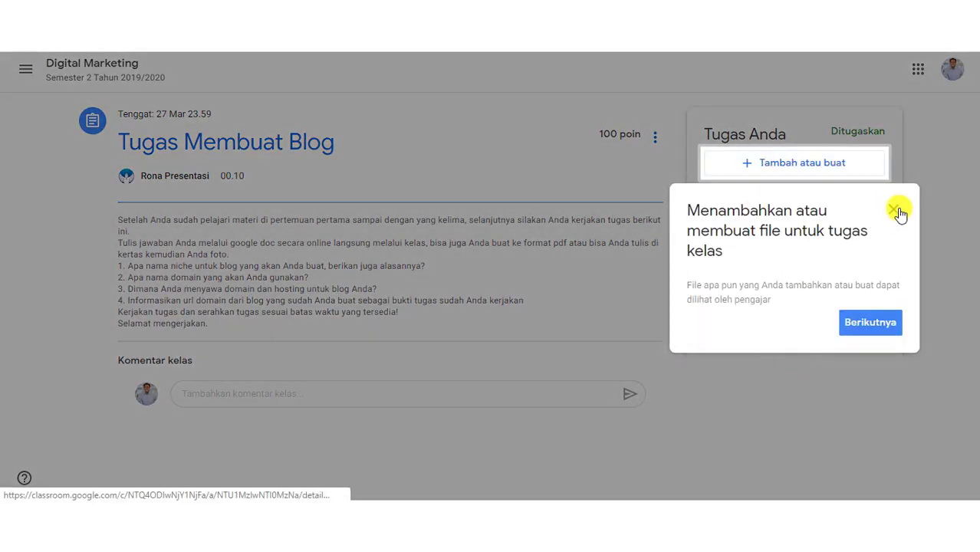
{"action": "left_click", "coordinate": [894, 210]}
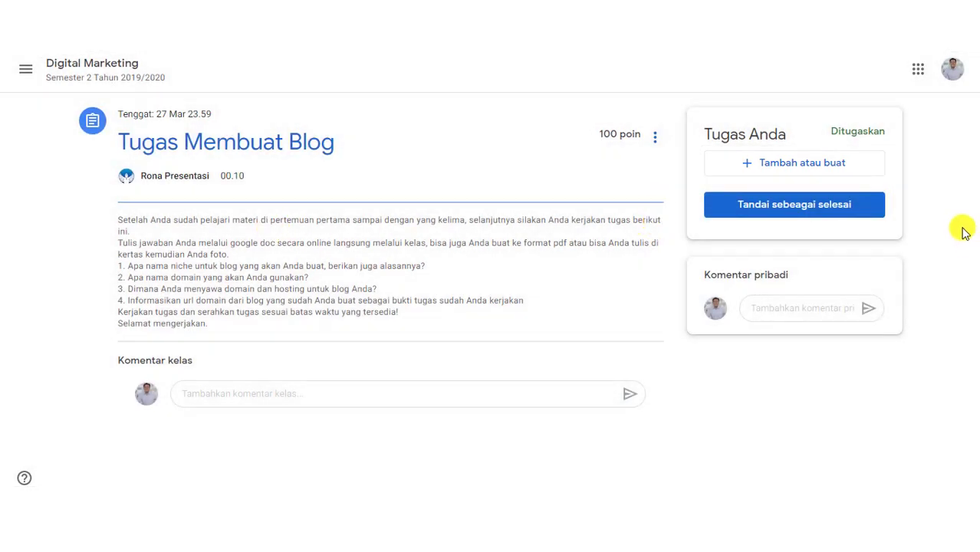
Upload Tugas Membuat Blog.pdf from the computer's Documents folder as an attachment to the second student's work
{"action": "left_click", "coordinate": [794, 167]}
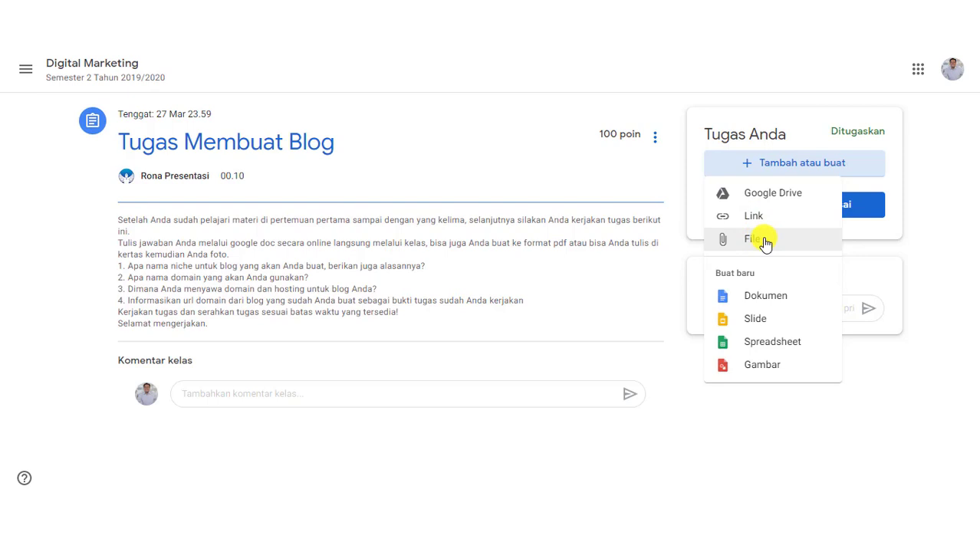
{"action": "left_click", "coordinate": [765, 243]}
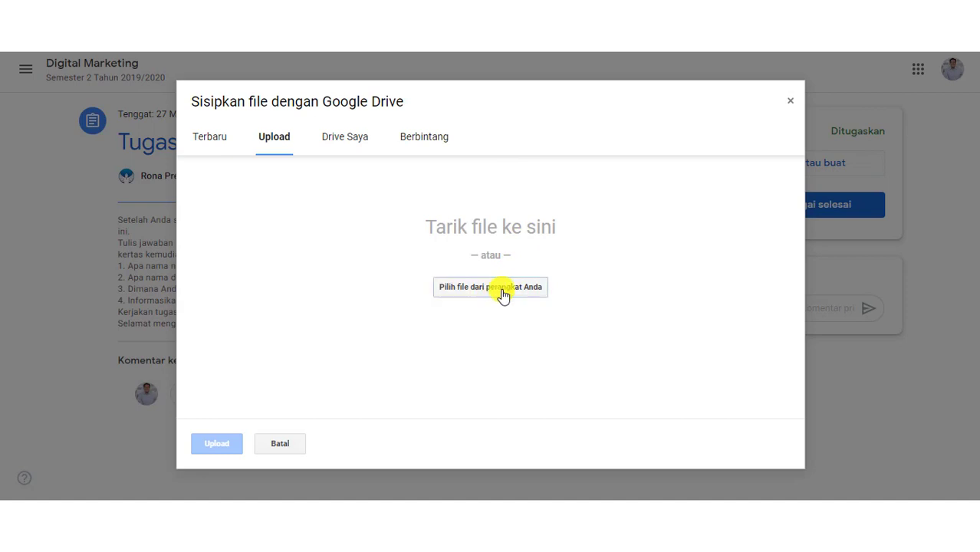
{"action": "left_click", "coordinate": [503, 296]}
{"action": "left_click", "coordinate": [236, 190]}
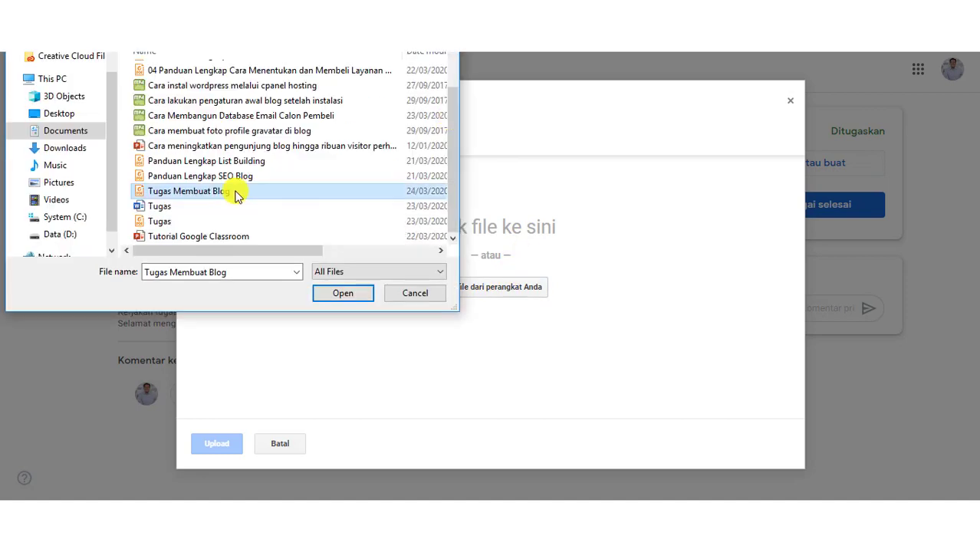
{"action": "left_click", "coordinate": [345, 293]}
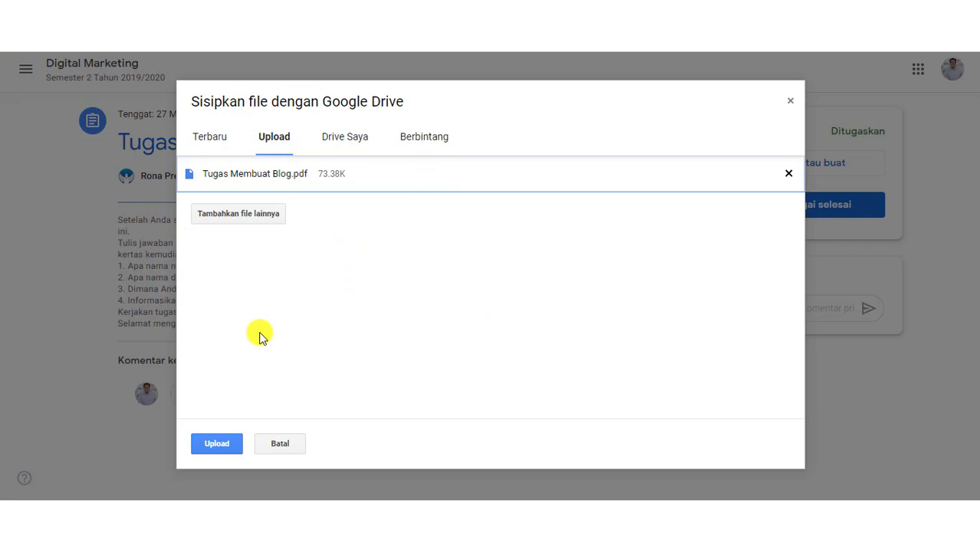
{"action": "left_click", "coordinate": [217, 443]}
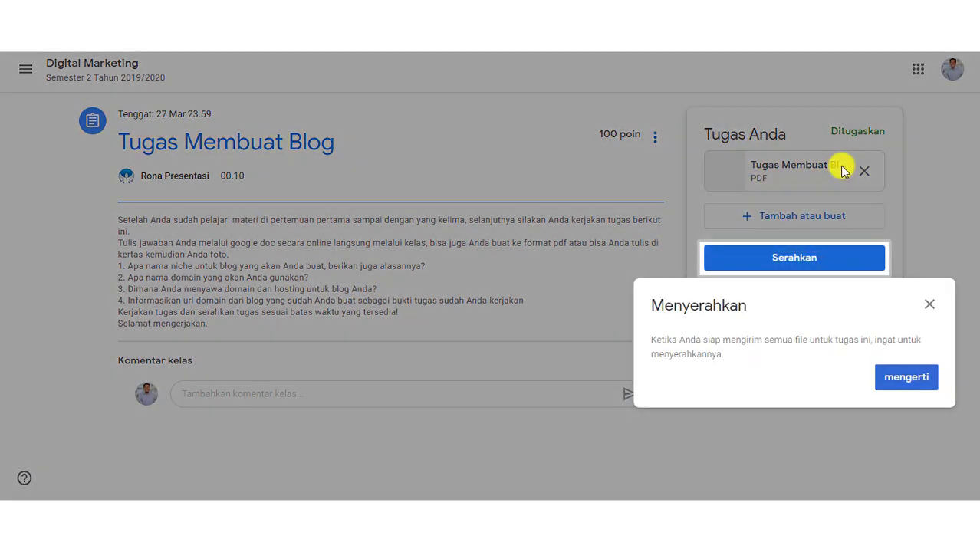
Submit the second student's Tugas Membuat Blog work with the attached PDF
{"action": "left_click", "coordinate": [910, 374]}
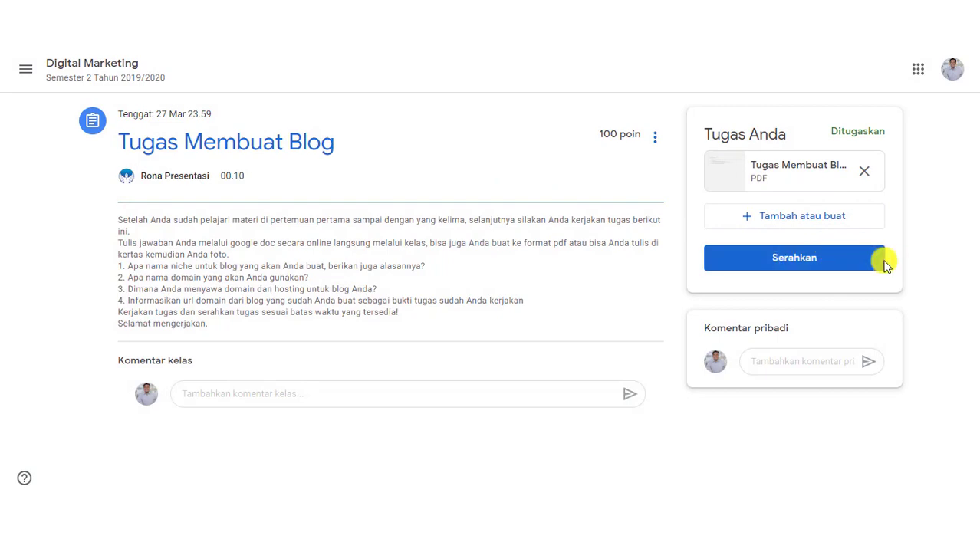
{"action": "left_click", "coordinate": [805, 259]}
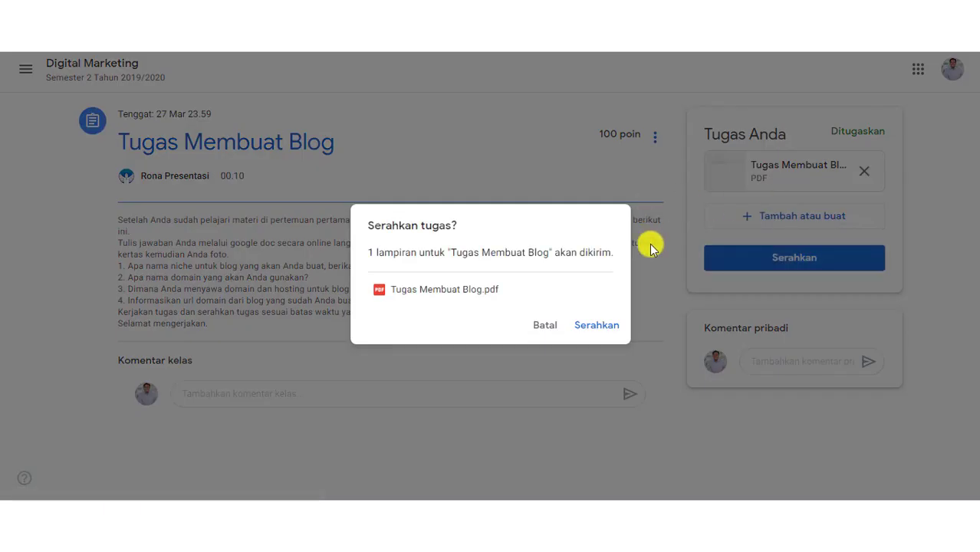
{"action": "left_click", "coordinate": [599, 326]}
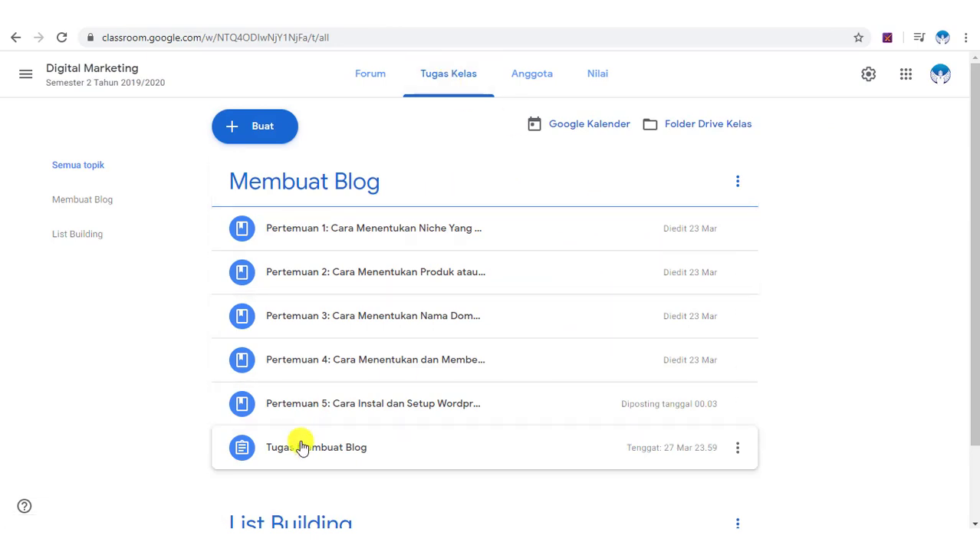
In the teacher's view, open the student work for Tugas Membuat Blog and view the second student's submitted PDF
{"action": "scroll", "coordinate": [418, 414], "scroll_direction": "down", "scroll_amount": 1}
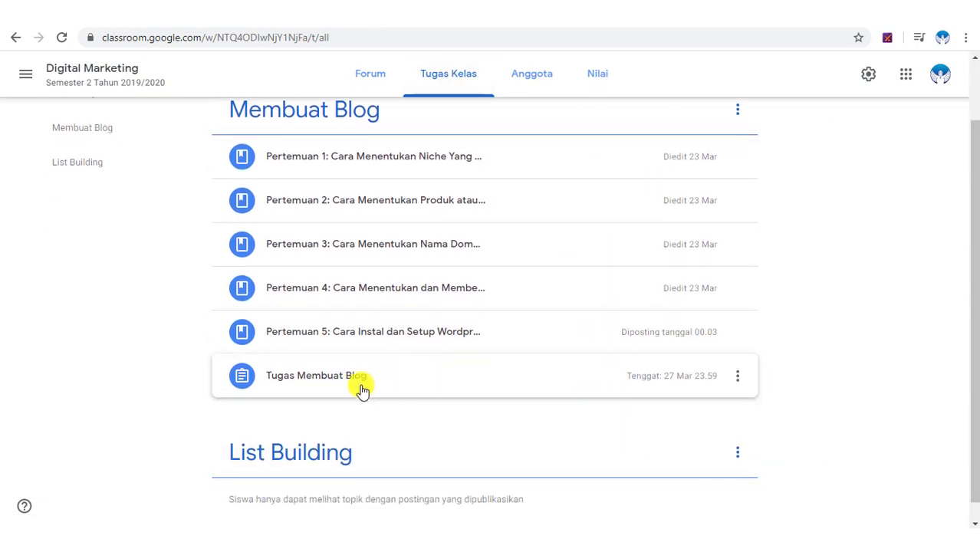
{"action": "left_click", "coordinate": [388, 381]}
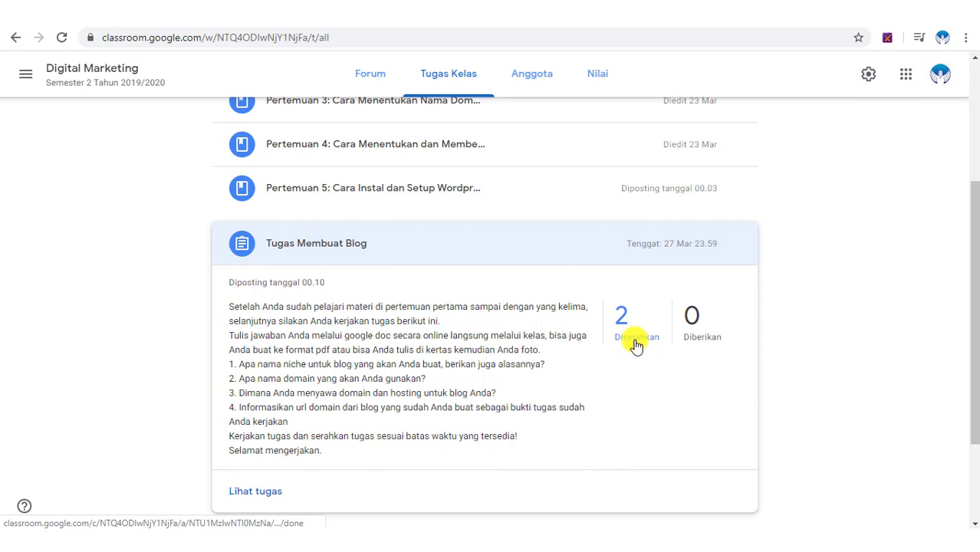
{"action": "left_click", "coordinate": [260, 493]}
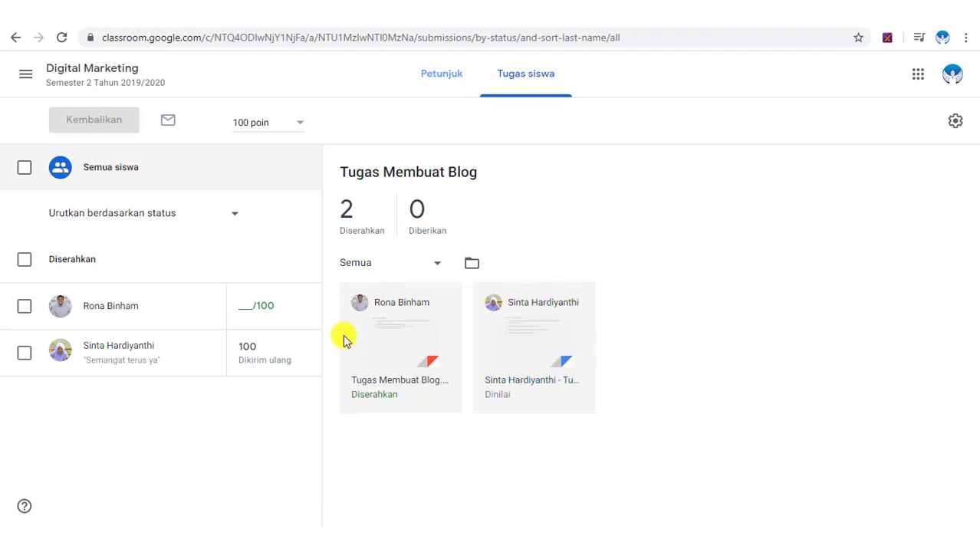
{"action": "left_click", "coordinate": [381, 386]}
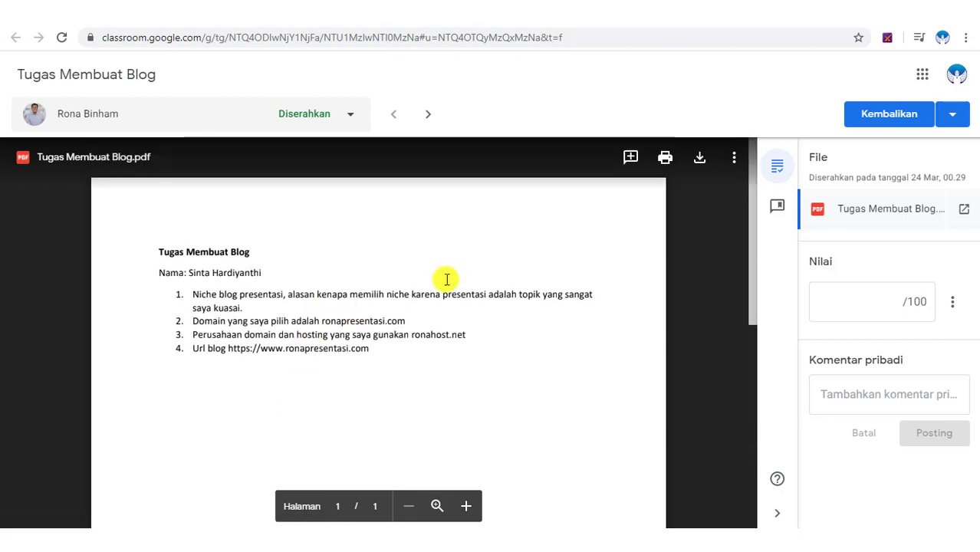
Grade the second student's Tugas Membuat Blog work 90 out of 100 and post the private comment "semangat belajar terus ya"
{"action": "left_click", "coordinate": [893, 308]}
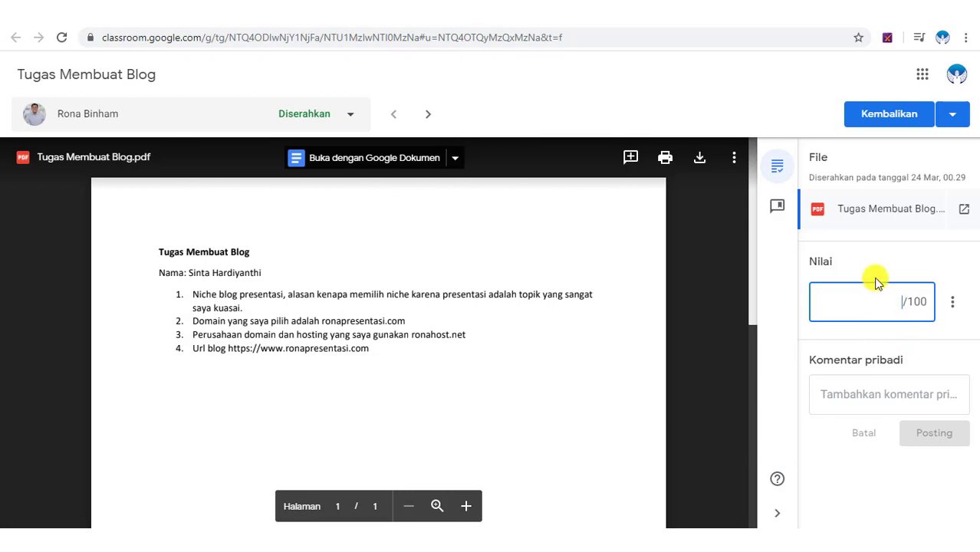
{"action": "type", "text": "90"}
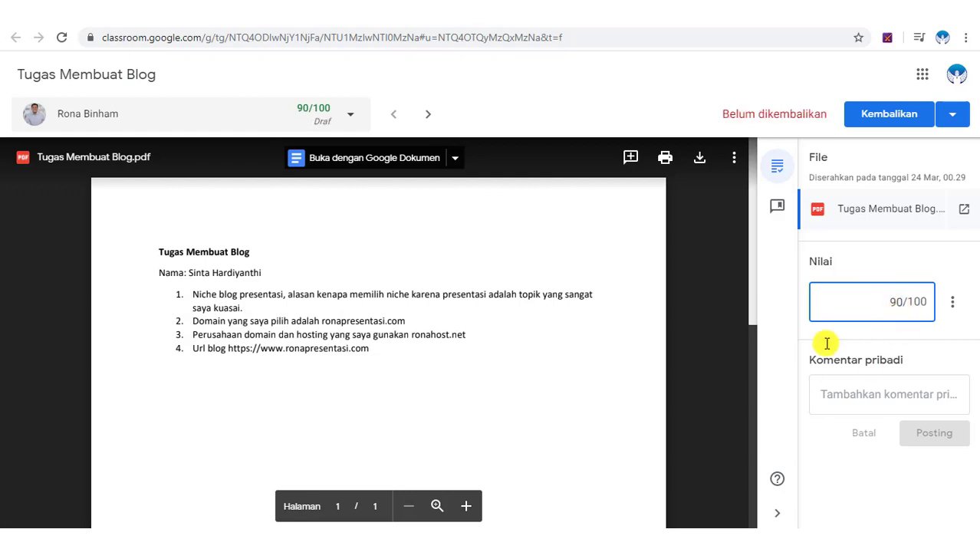
{"action": "left_click", "coordinate": [849, 392]}
{"action": "type", "text": "semang"}
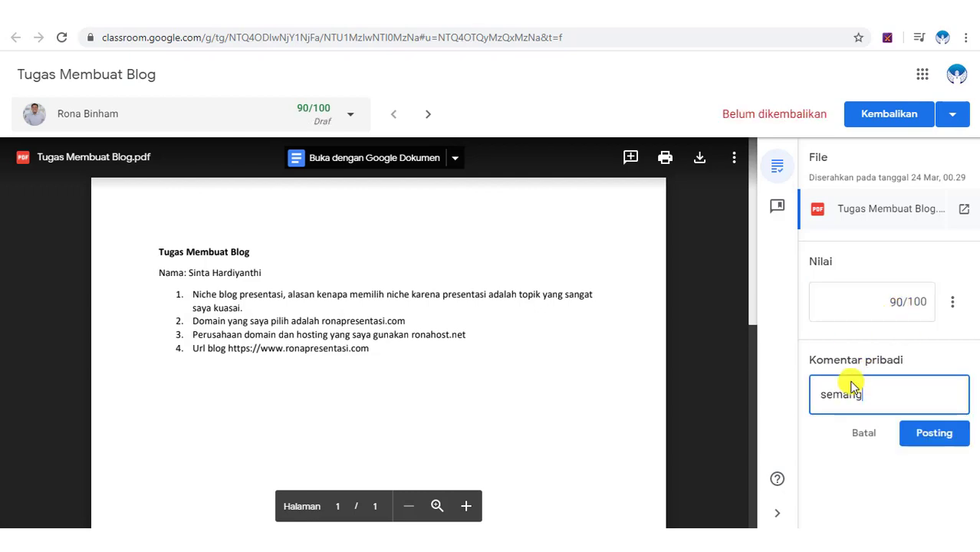
{"action": "type", "text": "at belajar terus ya"}
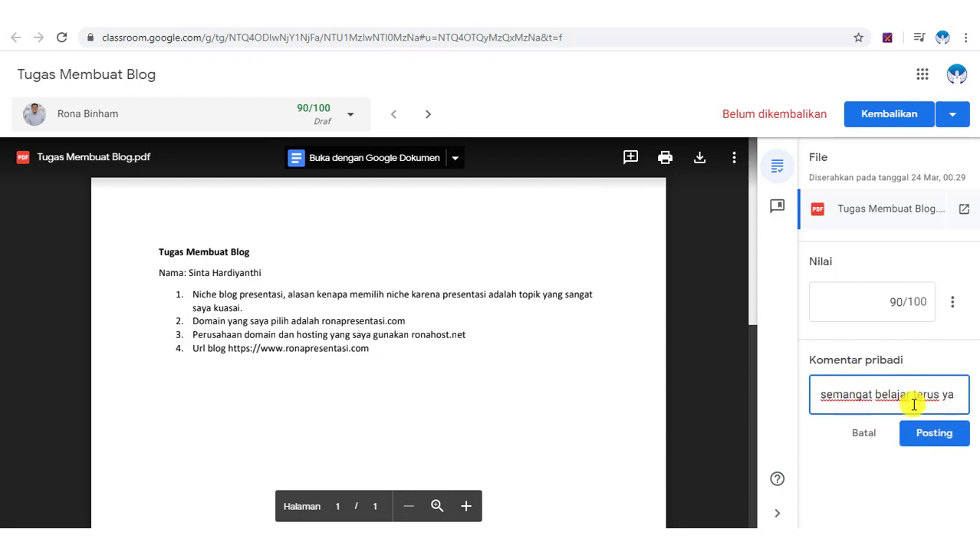
{"action": "left_click", "coordinate": [938, 443]}
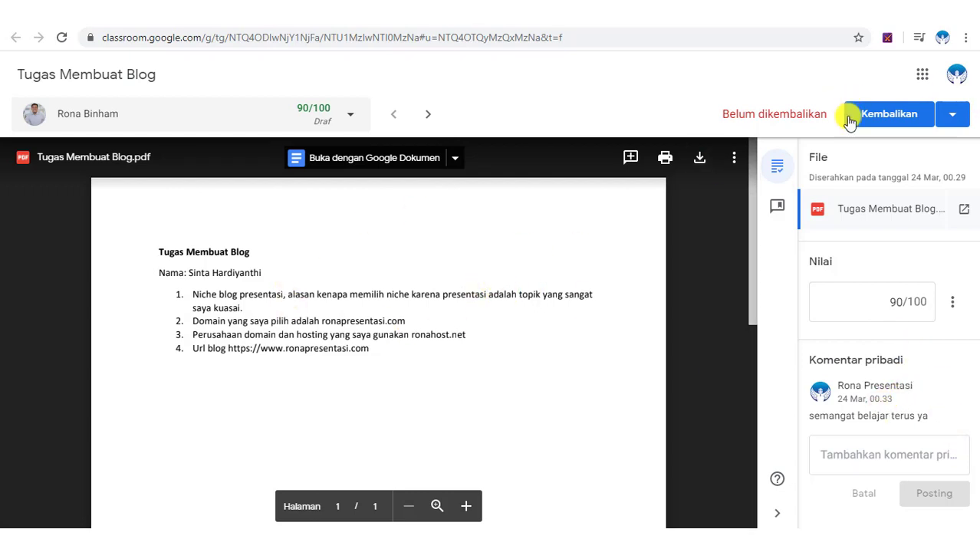
Return the graded Tugas Membuat Blog work to the second student and confirm the return
{"action": "left_click", "coordinate": [899, 118]}
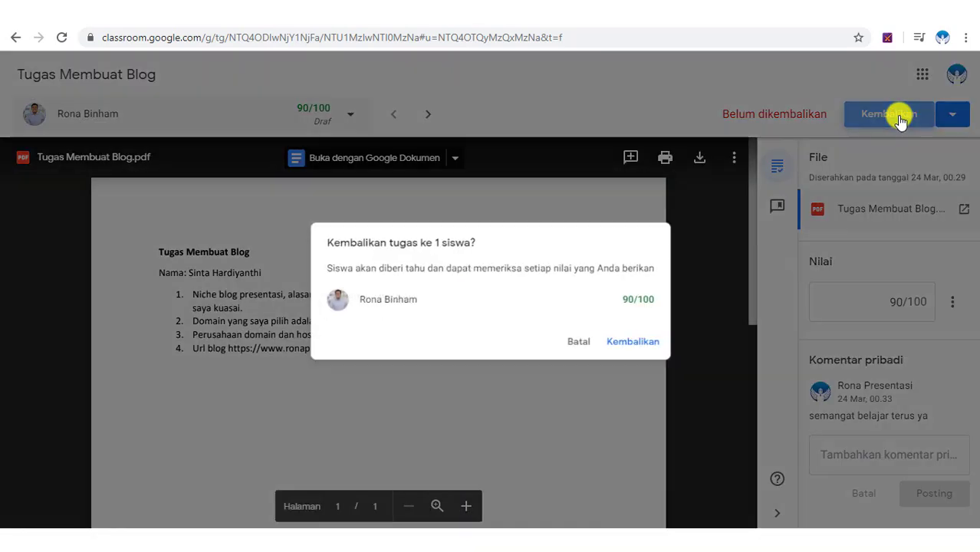
{"action": "left_click", "coordinate": [648, 345]}
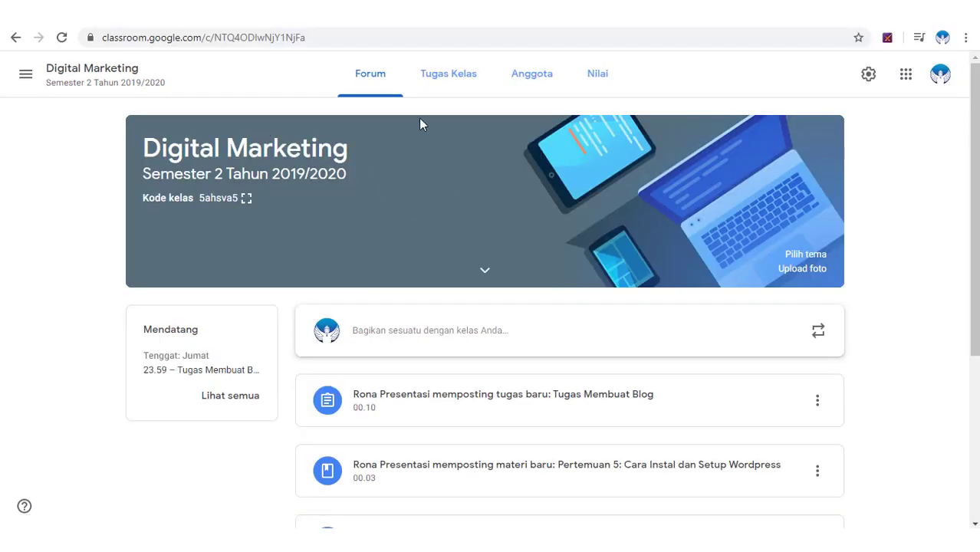
Open the Tugas Membuat Blog assignment for editing from the Digital Marketing classwork list
{"action": "left_click", "coordinate": [451, 75]}
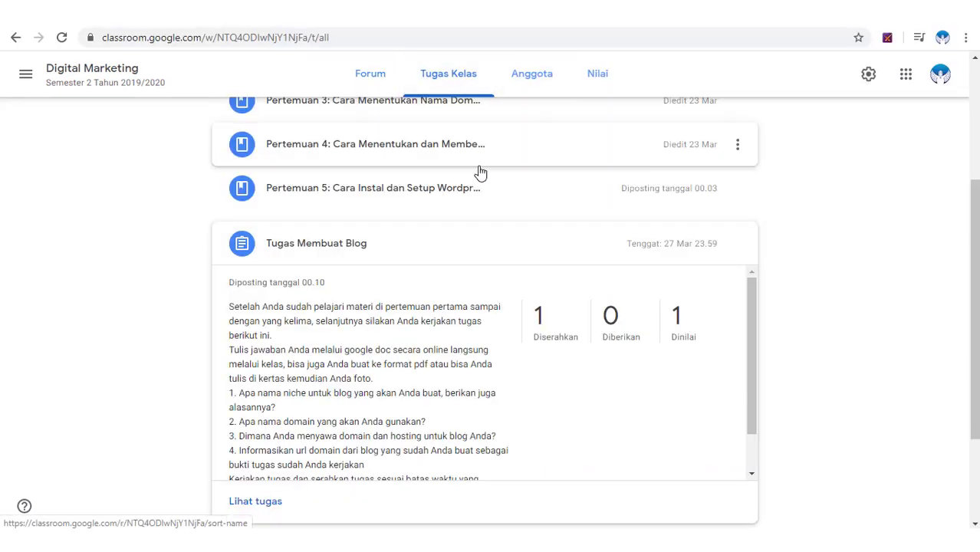
{"action": "scroll", "coordinate": [435, 343], "scroll_direction": "down", "scroll_amount": 2}
{"action": "scroll", "coordinate": [448, 335], "scroll_direction": "up", "scroll_amount": 2}
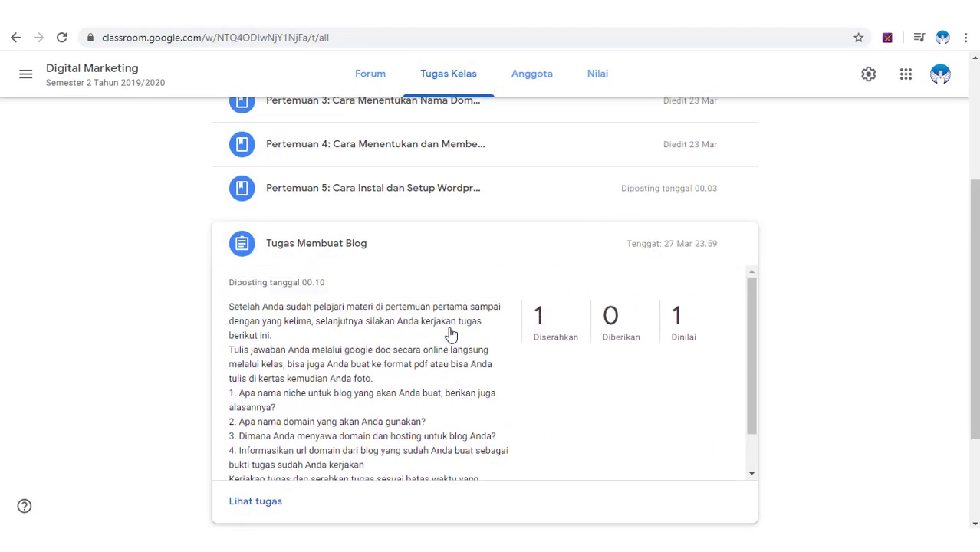
{"action": "left_click", "coordinate": [446, 247]}
{"action": "left_click", "coordinate": [738, 358]}
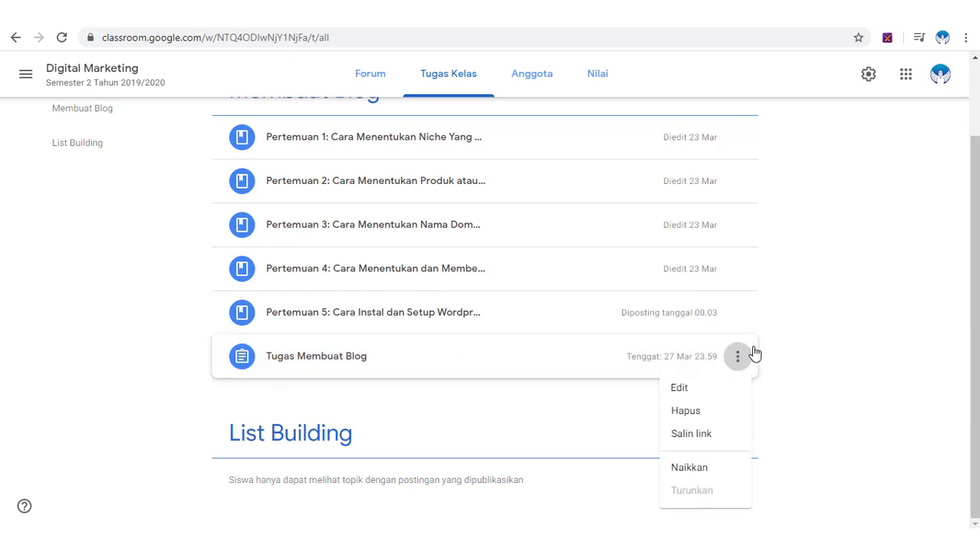
{"action": "left_click", "coordinate": [681, 388]}
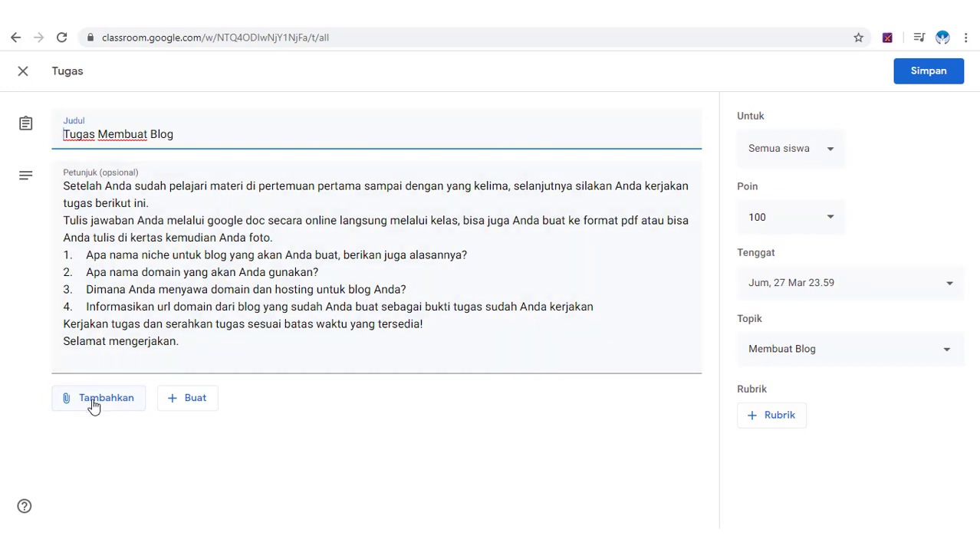
Upload Tugas.pdf from the computer as an attachment to the Tugas Membuat Blog assignment and save the edited assignment
{"action": "left_click", "coordinate": [101, 396]}
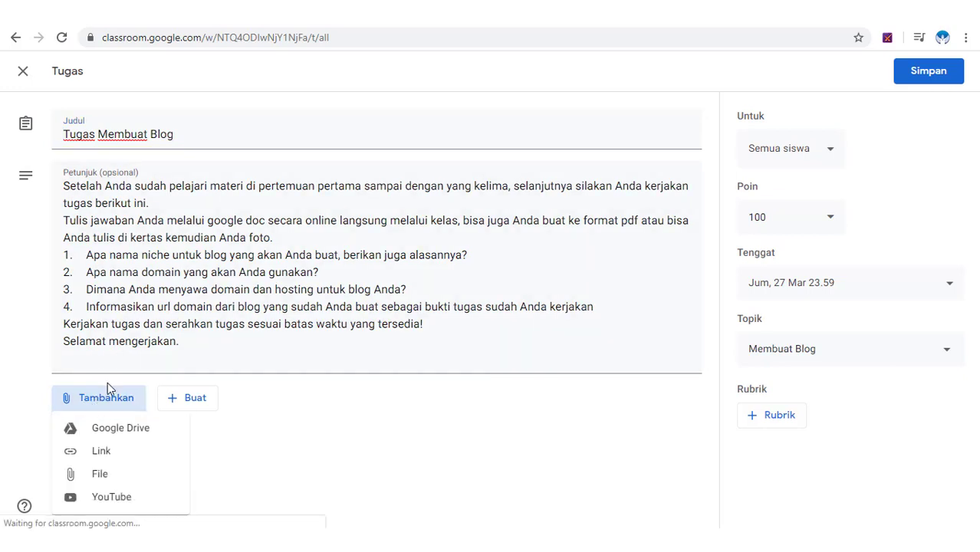
{"action": "left_click", "coordinate": [129, 475]}
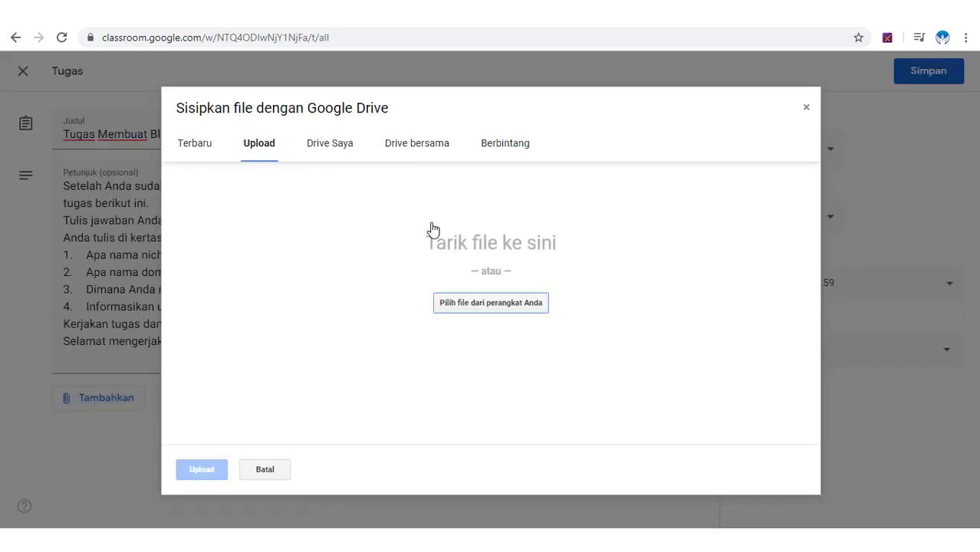
{"action": "left_click", "coordinate": [497, 307]}
{"action": "scroll", "coordinate": [216, 244], "scroll_direction": "down", "scroll_amount": 1}
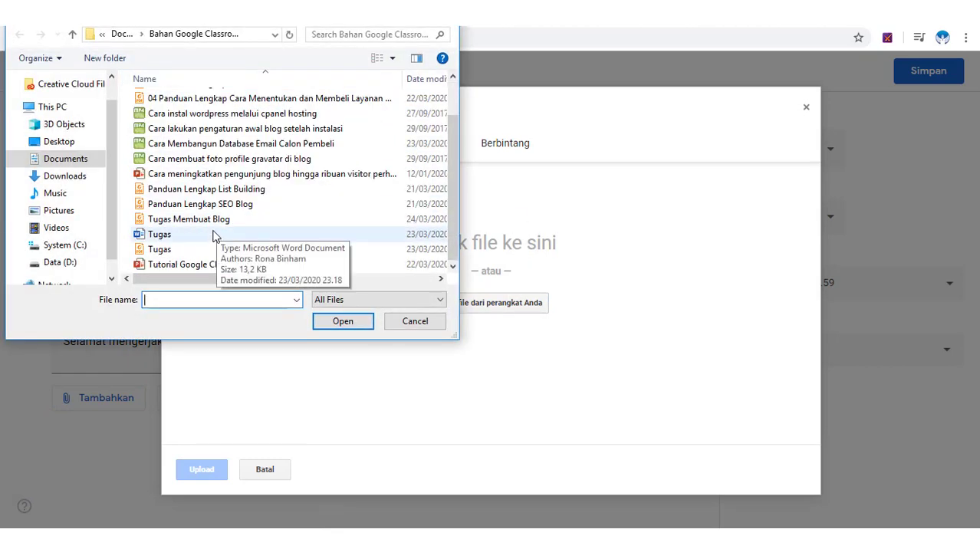
{"action": "left_click", "coordinate": [206, 250]}
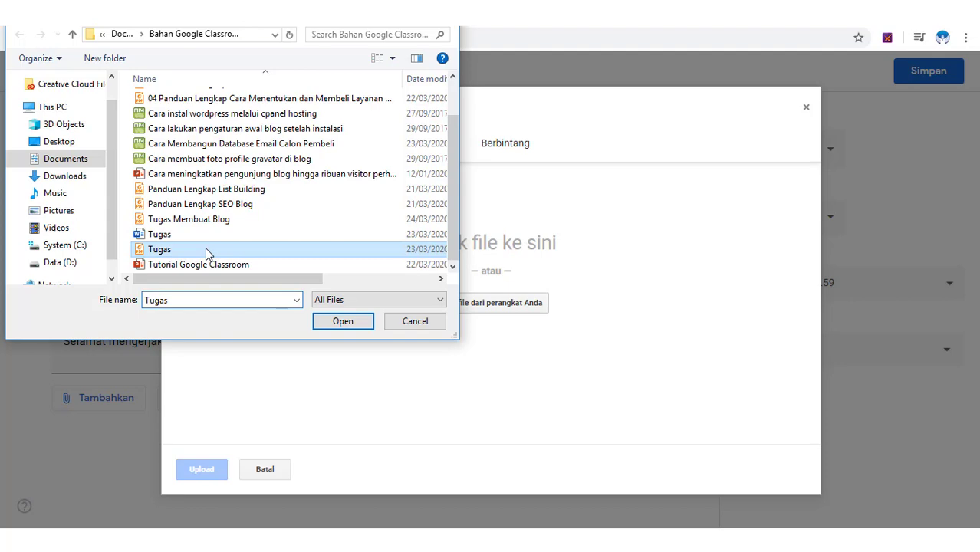
{"action": "left_click", "coordinate": [338, 321]}
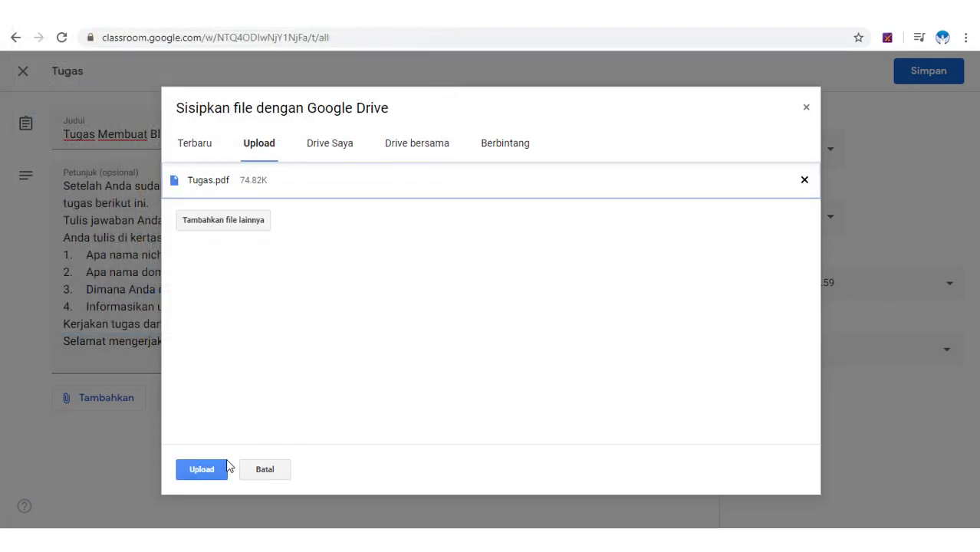
{"action": "left_click", "coordinate": [205, 471]}
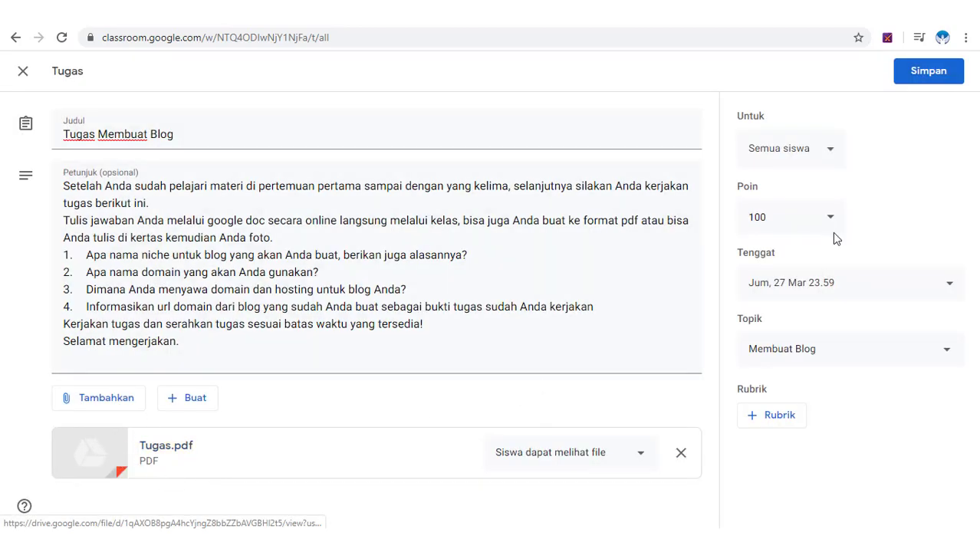
{"action": "left_click", "coordinate": [947, 76]}
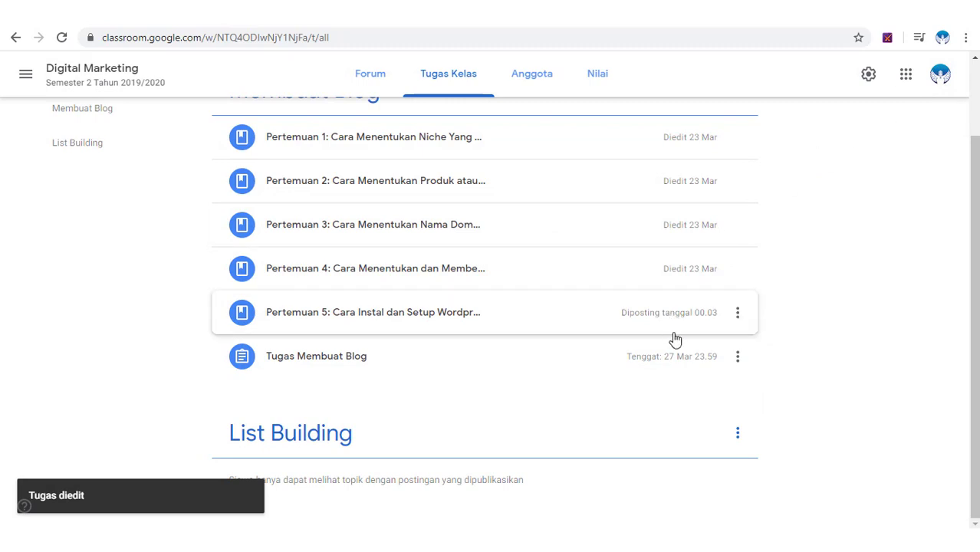
Expand the Tugas Membuat Blog assignment in the classwork list and check its edited details
{"action": "left_click", "coordinate": [407, 355]}
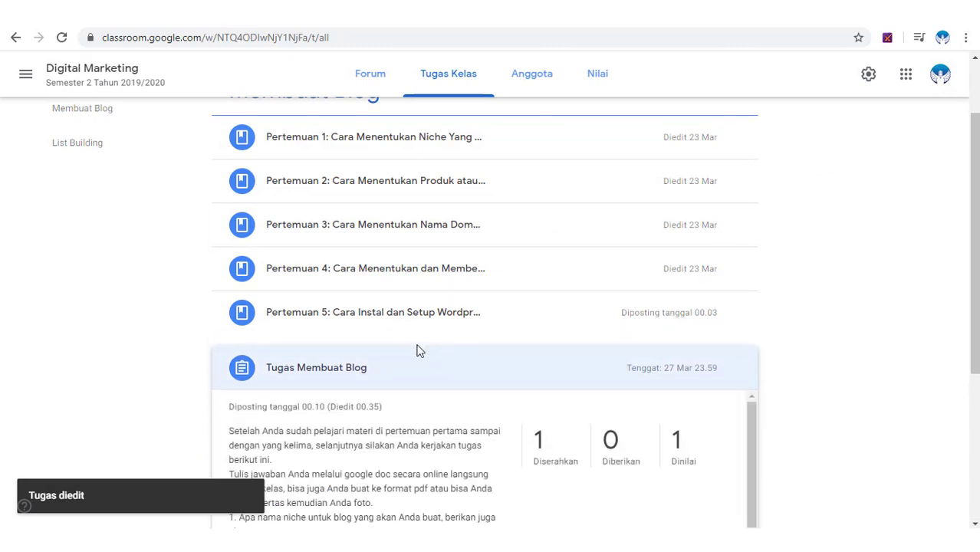
{"action": "scroll", "coordinate": [415, 350], "scroll_direction": "down", "scroll_amount": 5}
{"action": "scroll", "coordinate": [346, 372], "scroll_direction": "down", "scroll_amount": 1}
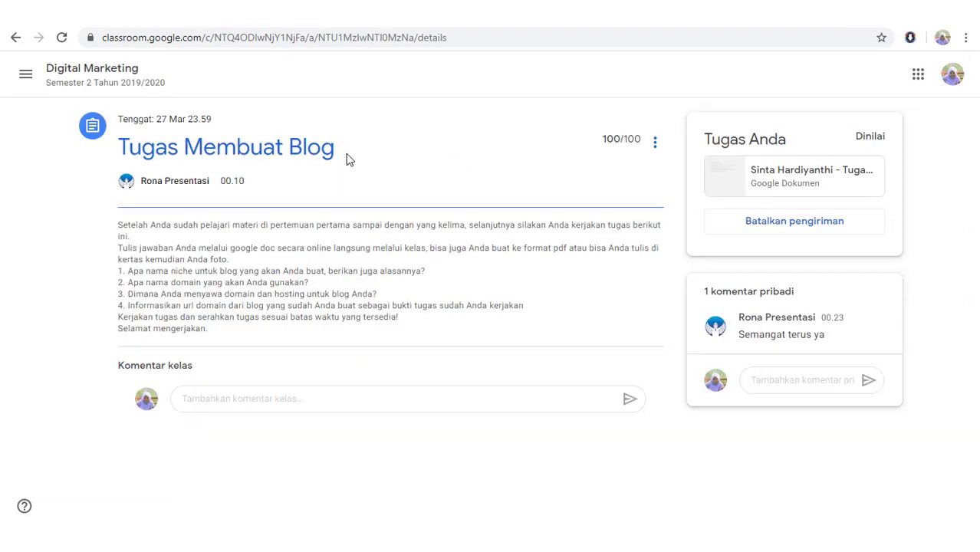
In the first student's view, reload the Tugas Membuat Blog details, preview the attached Tugas.pdf and close the preview
{"action": "left_click", "coordinate": [59, 40]}
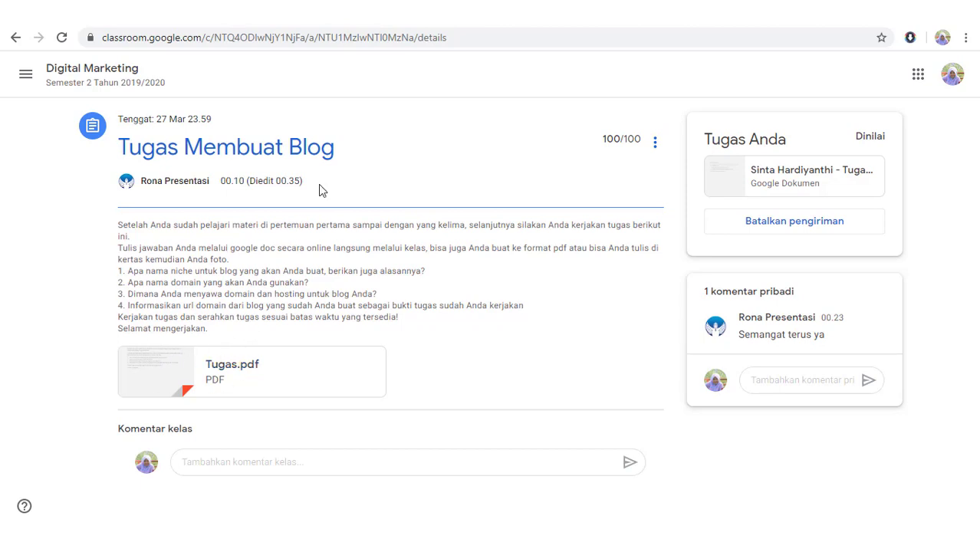
{"action": "left_click", "coordinate": [241, 364]}
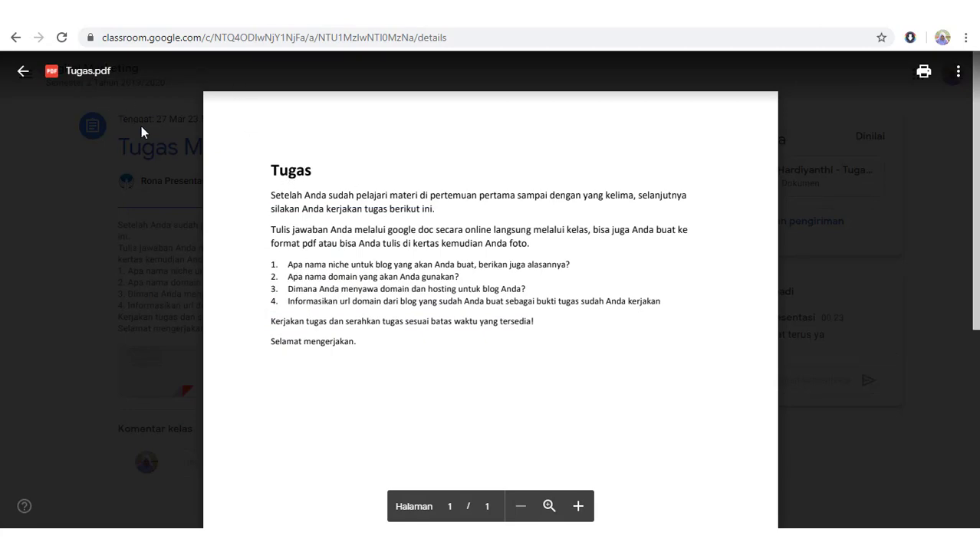
{"action": "left_click", "coordinate": [23, 73]}
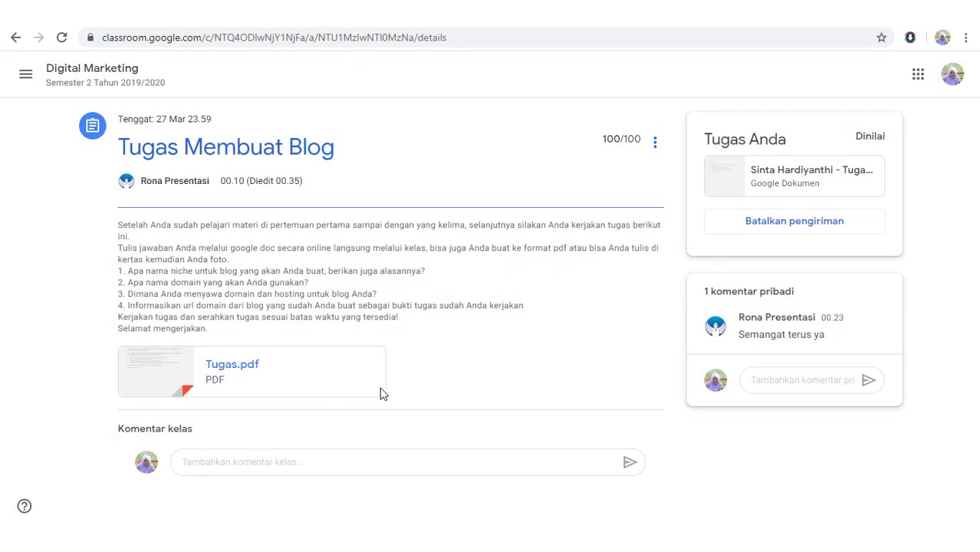